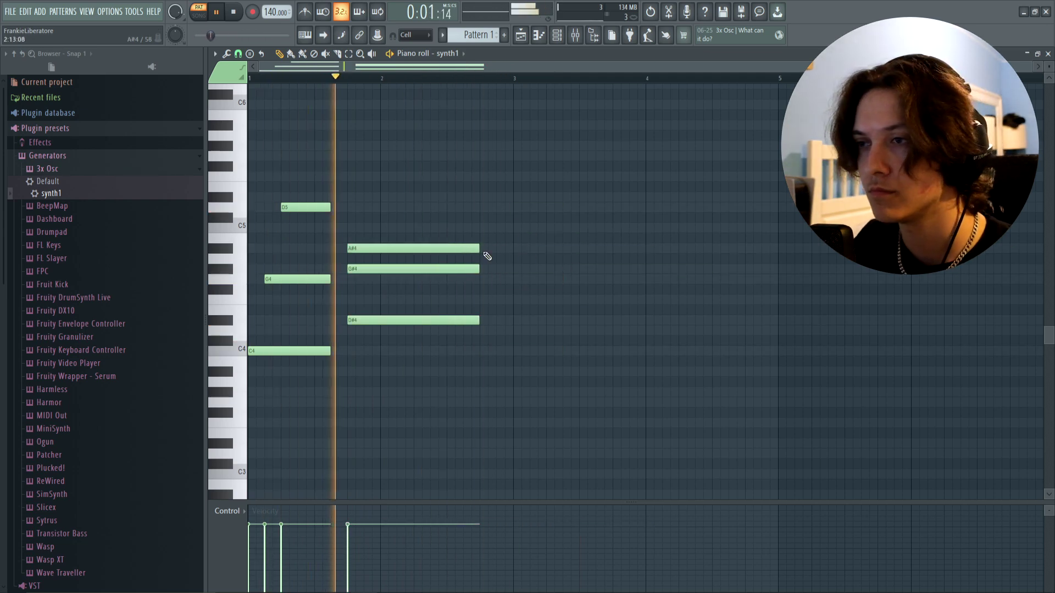
Duplicate the two-bar synth1 phrase to fill eight bars and vary the top melody, using an A#5 note in the last repeat.
{"action": "key", "text": "ctrl+b"}
{"action": "key", "text": "ctrl+d"}
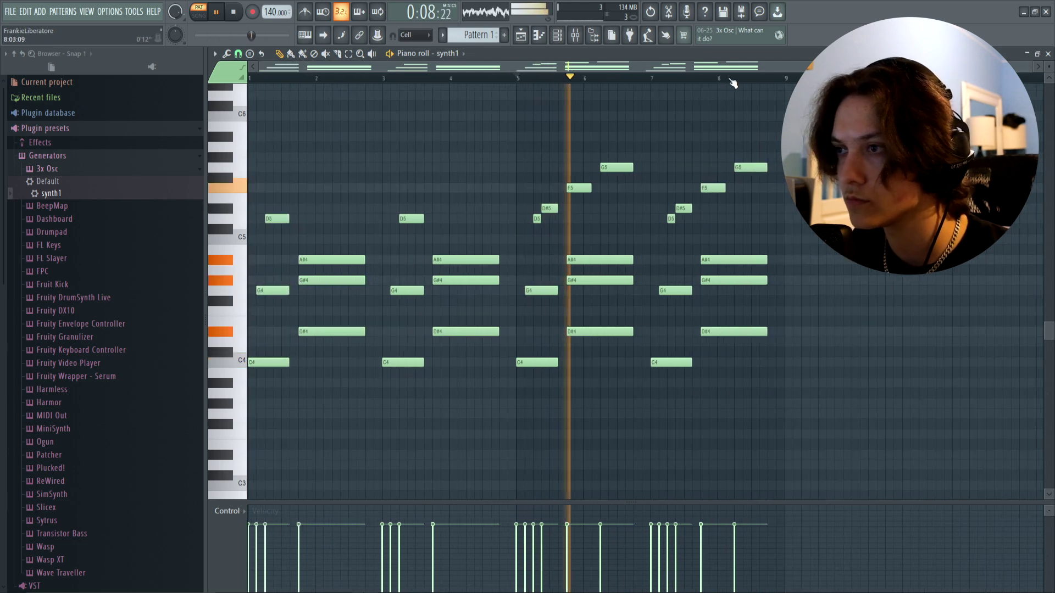
{"action": "scroll", "coordinate": [758, 81], "scroll_direction": "up", "scroll_amount": 1}
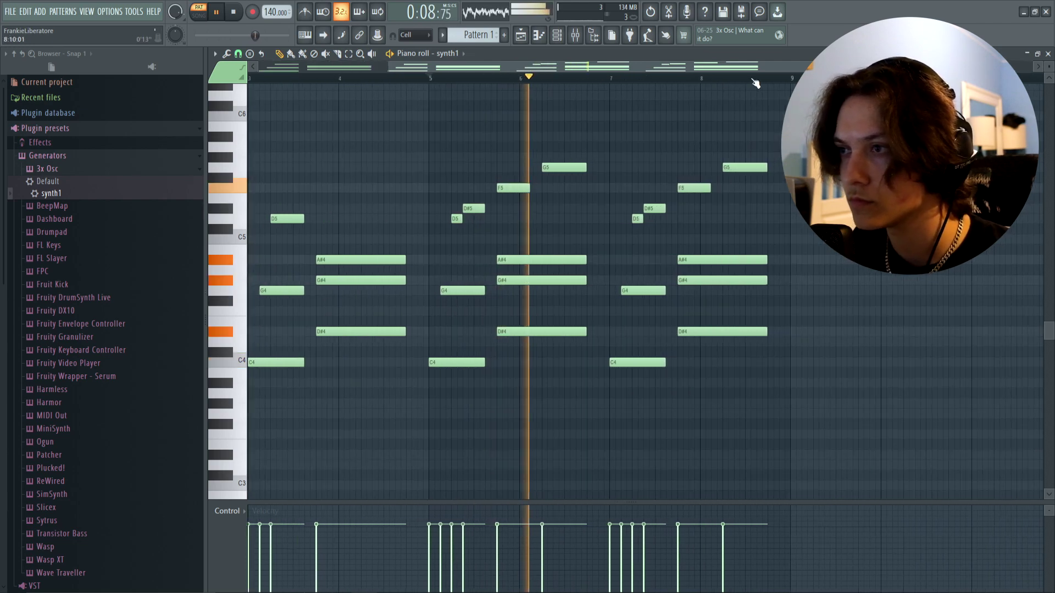
{"action": "scroll", "coordinate": [760, 81], "scroll_direction": "up", "scroll_amount": 1}
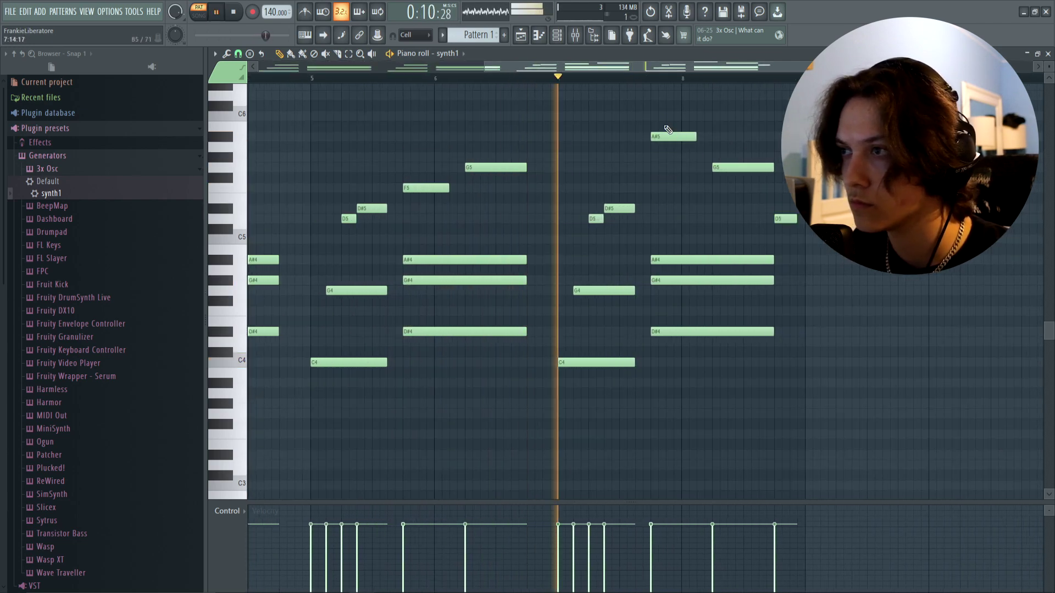
{"action": "key", "text": "space"}
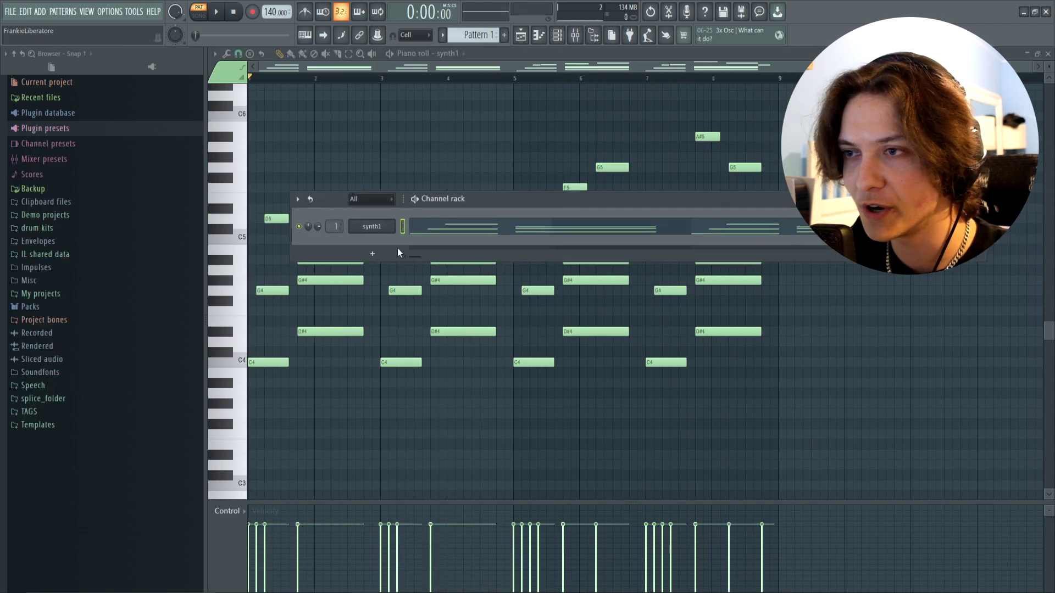
Add a GMS channel and start its pattern with a short F6 note followed by a G6 note.
{"action": "left_click", "coordinate": [365, 256]}
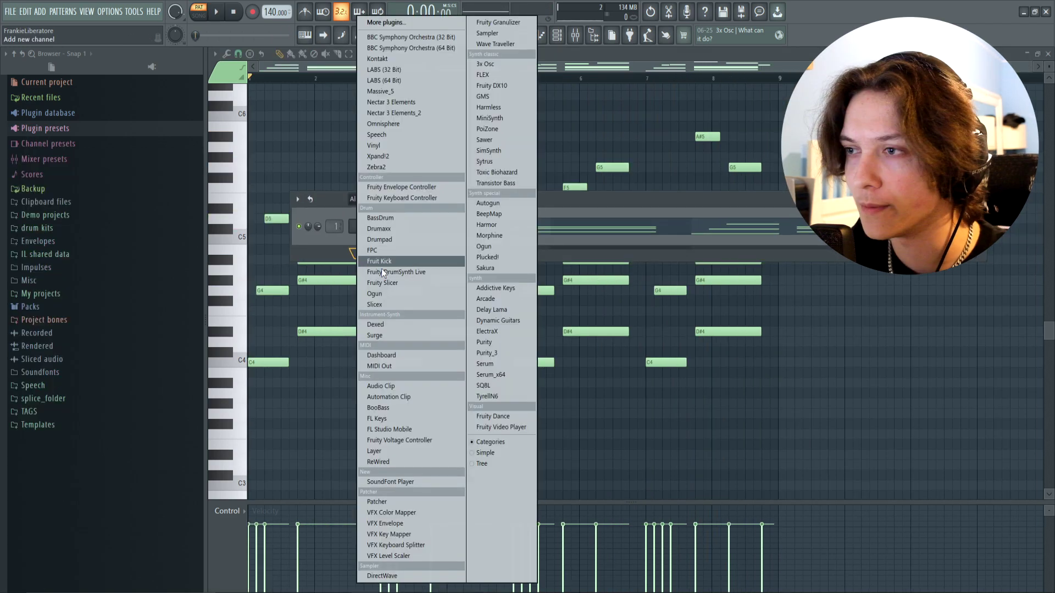
{"action": "left_click", "coordinate": [496, 102]}
{"action": "left_click_drag", "start_coordinate": [424, 192], "coordinate": [565, 204]}
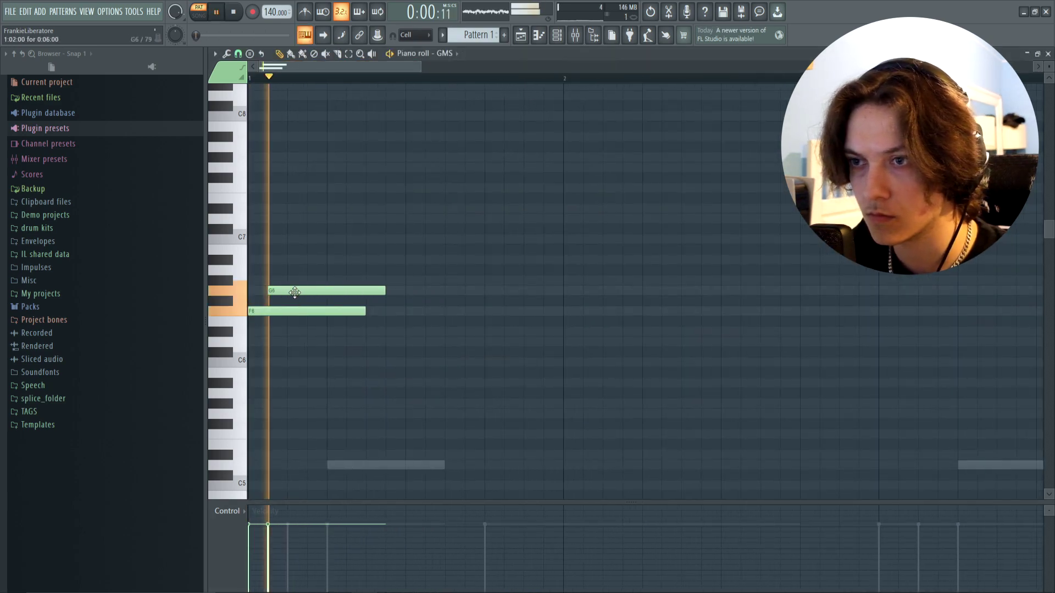
{"action": "key", "text": "space"}
{"action": "left_click_drag", "start_coordinate": [365, 311], "coordinate": [286, 320]}
{"action": "key", "text": "space"}
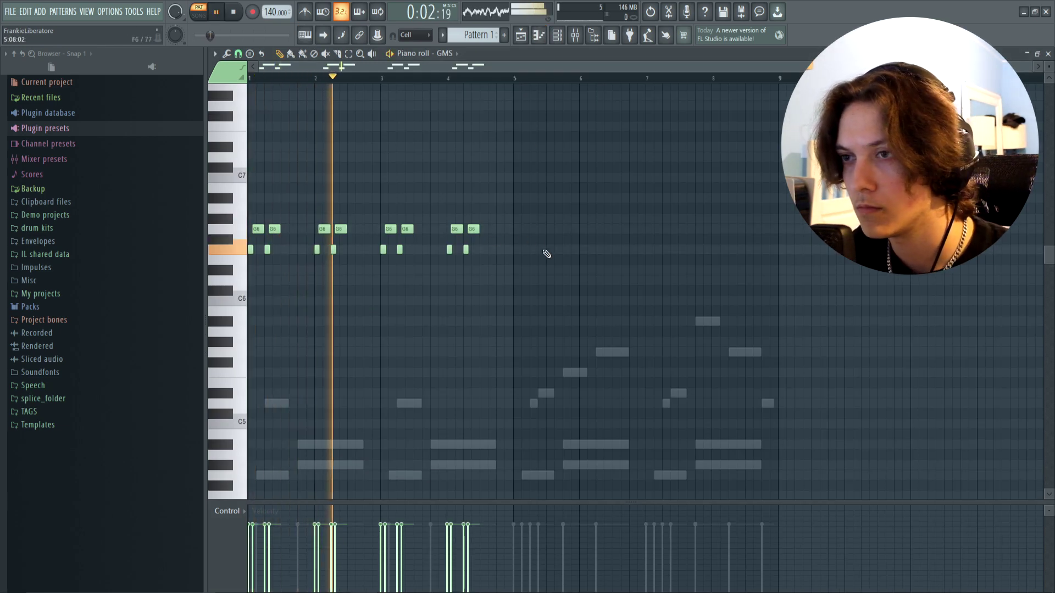
Duplicate the four bars of the GMS F6–G6 motif so it fills all eight bars.
{"action": "key", "text": "e"}
{"action": "left_click_drag", "start_coordinate": [522, 79], "coordinate": [403, 105]}
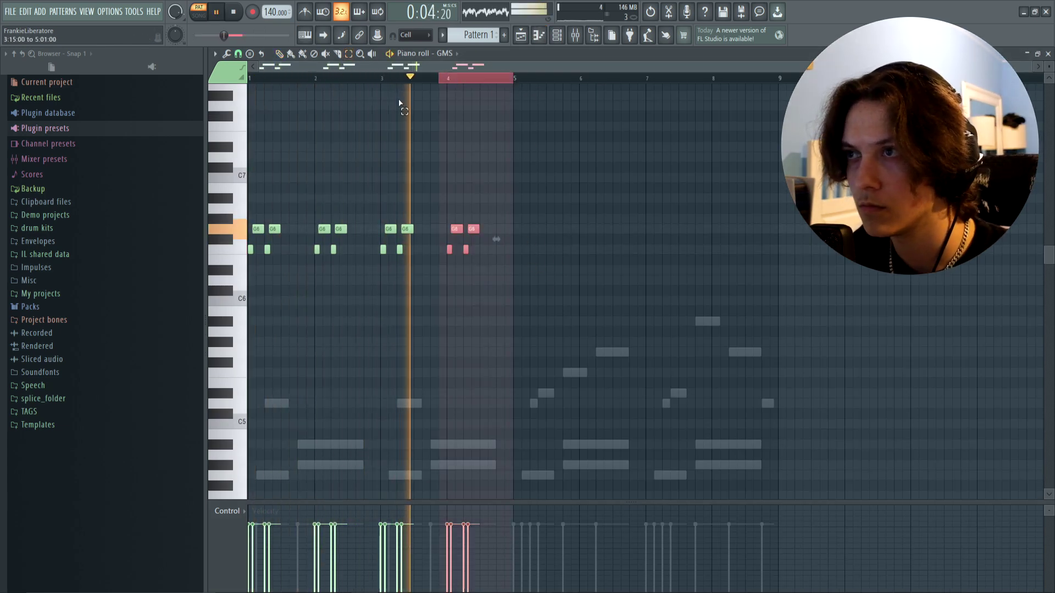
{"action": "left_click_drag", "start_coordinate": [403, 105], "coordinate": [254, 105]}
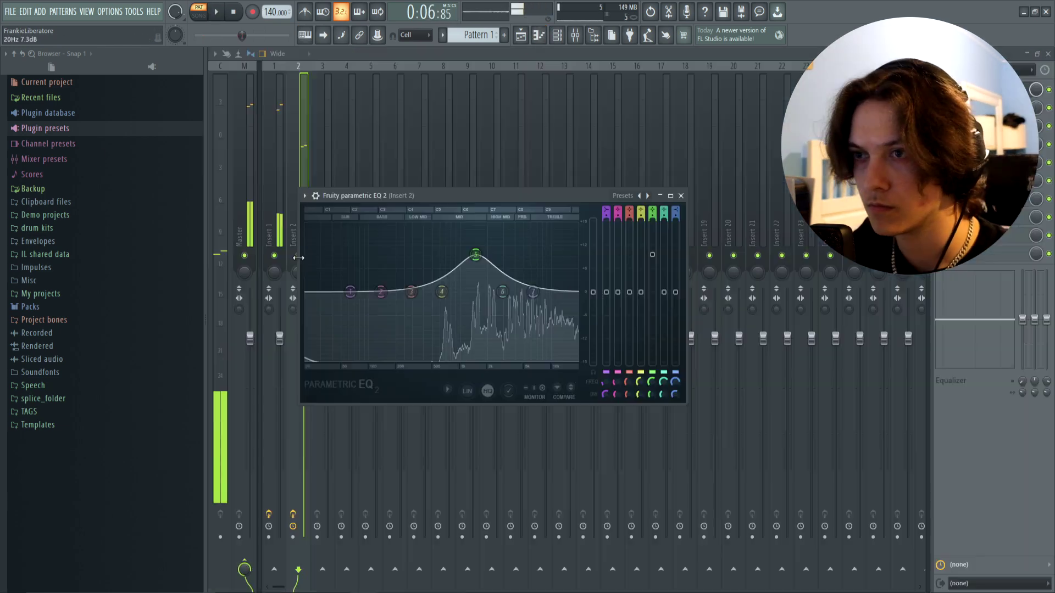
Reduce the mid-band boost in Insert 2's Fruity parametric EQ 2 and lower Insert 1's volume slightly.
{"action": "right_click", "coordinate": [300, 257]}
{"action": "right_click", "coordinate": [300, 256]}
{"action": "right_click", "coordinate": [299, 257]}
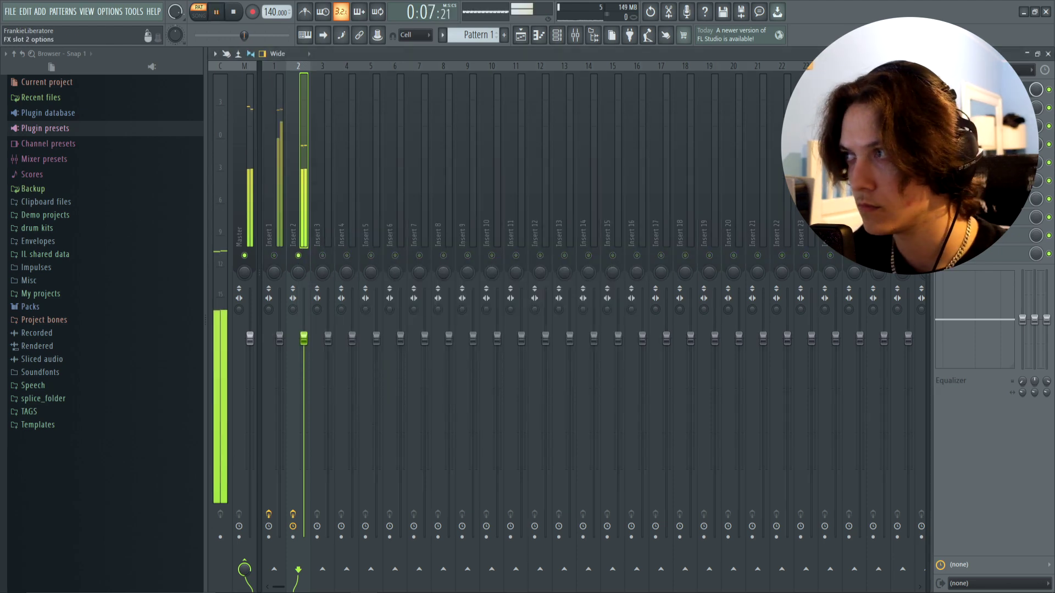
{"action": "left_click", "coordinate": [984, 89]}
{"action": "left_click_drag", "start_coordinate": [473, 255], "coordinate": [473, 281]}
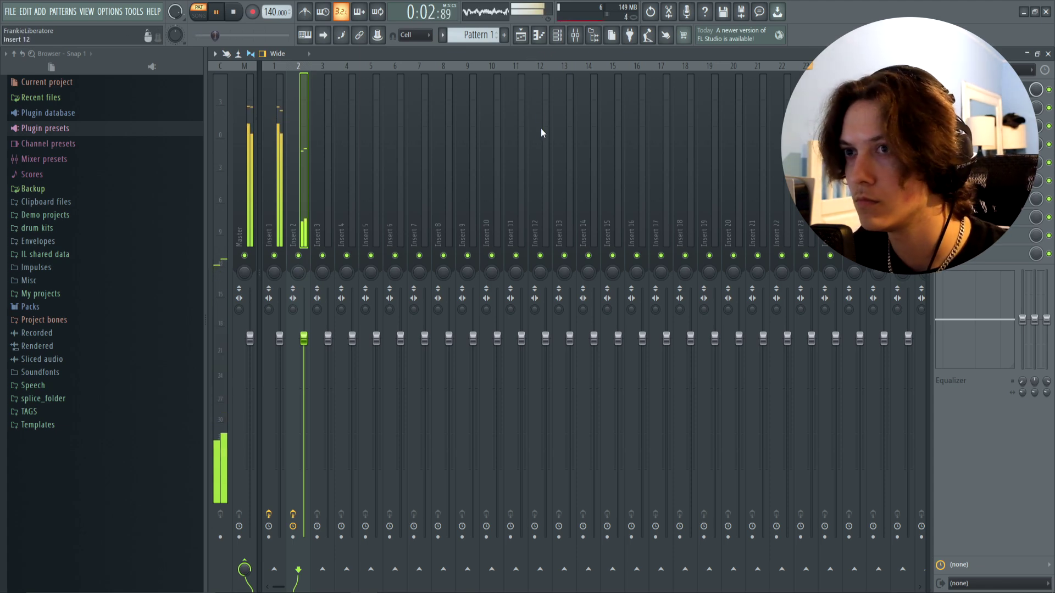
{"action": "left_click_drag", "start_coordinate": [280, 339], "coordinate": [306, 344]}
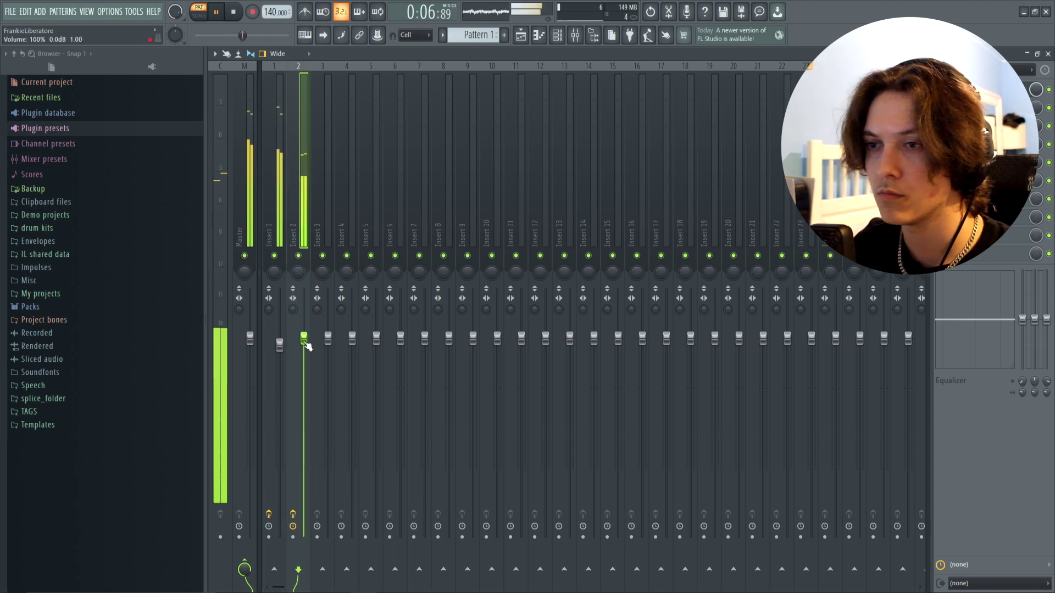
Add an Autogun channel and audition its sounds, moving to the Pure blow preset.
{"action": "left_click", "coordinate": [552, 34]}
{"action": "scroll", "coordinate": [522, 190], "scroll_direction": "up", "scroll_amount": 6}
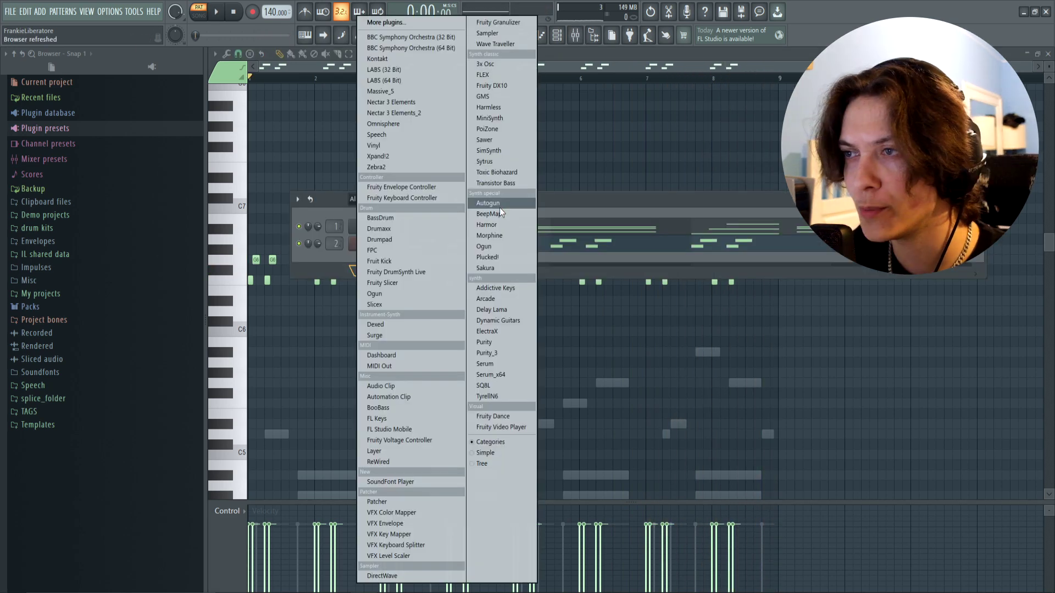
{"action": "left_click", "coordinate": [489, 204]}
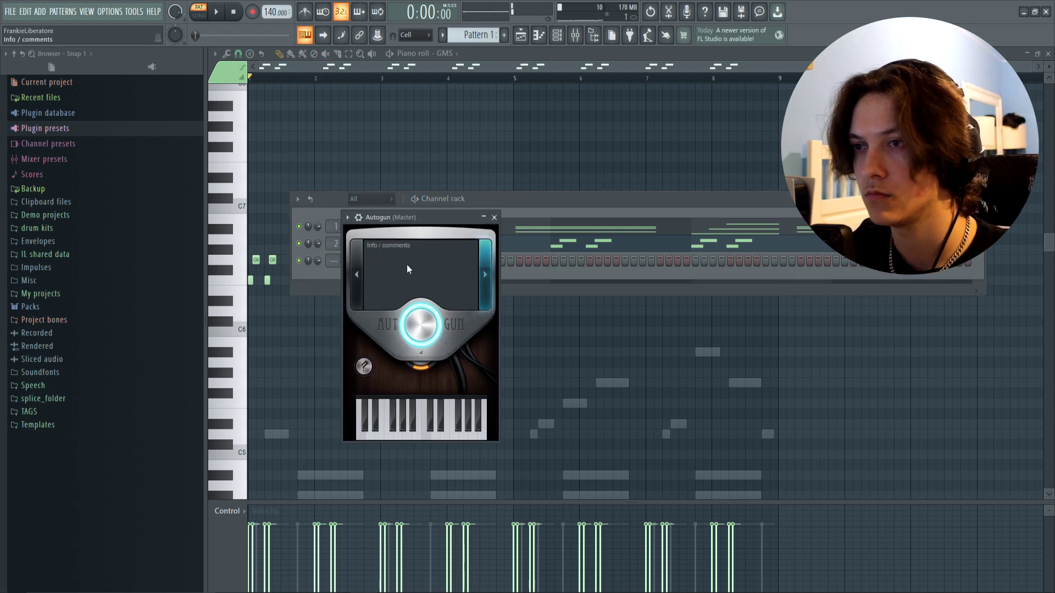
{"action": "key", "text": "q"}
{"action": "left_click_drag", "start_coordinate": [421, 218], "coordinate": [473, 225]}
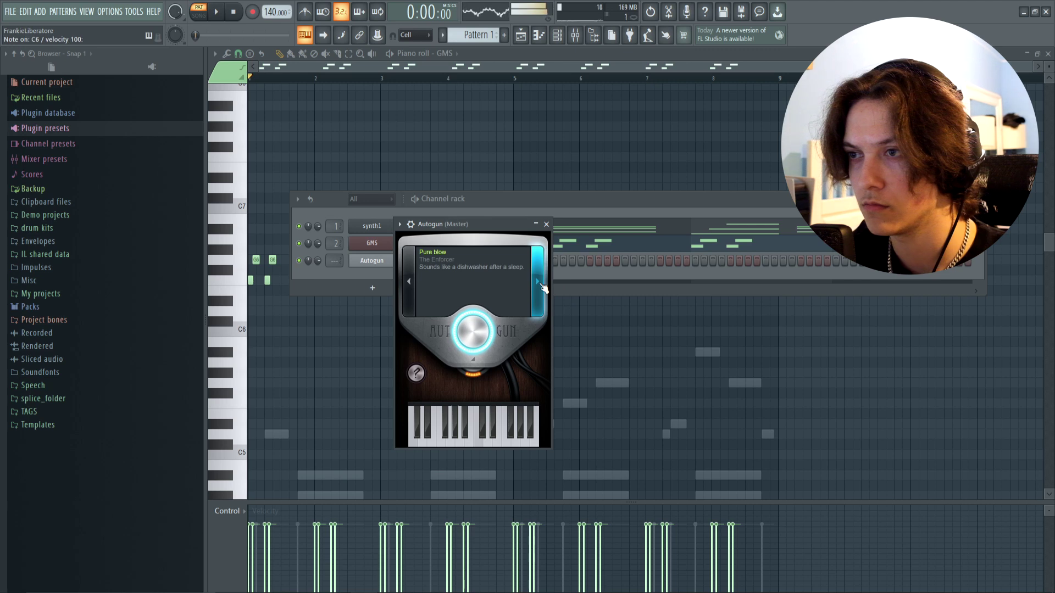
Write a two-bar Autogun part with C4 followed by G#4 and duplicate it to fill eight bars.
{"action": "key", "text": "F7"}
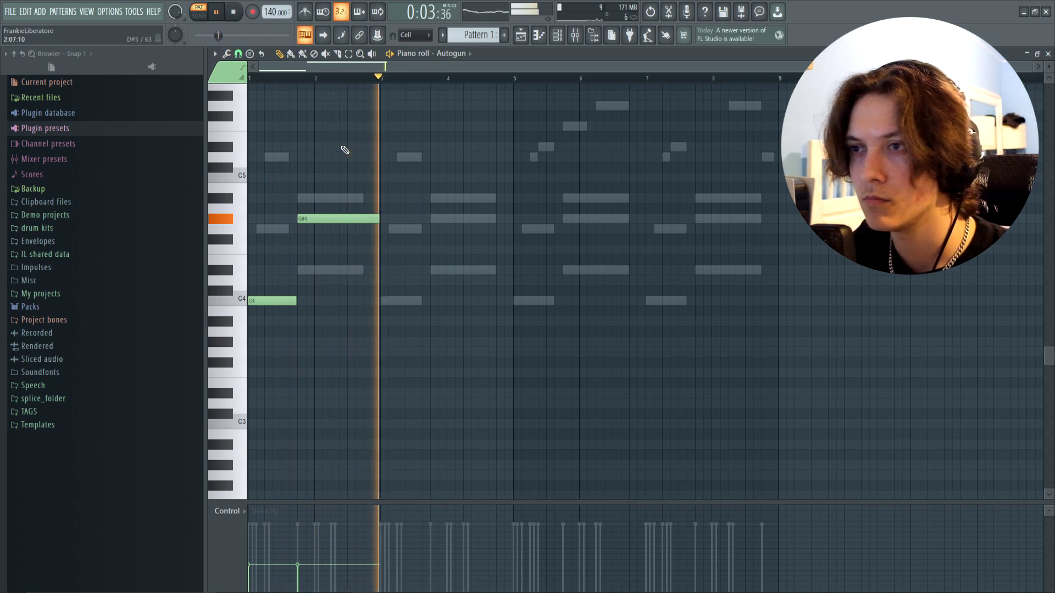
{"action": "key", "text": "ctrl+b"}
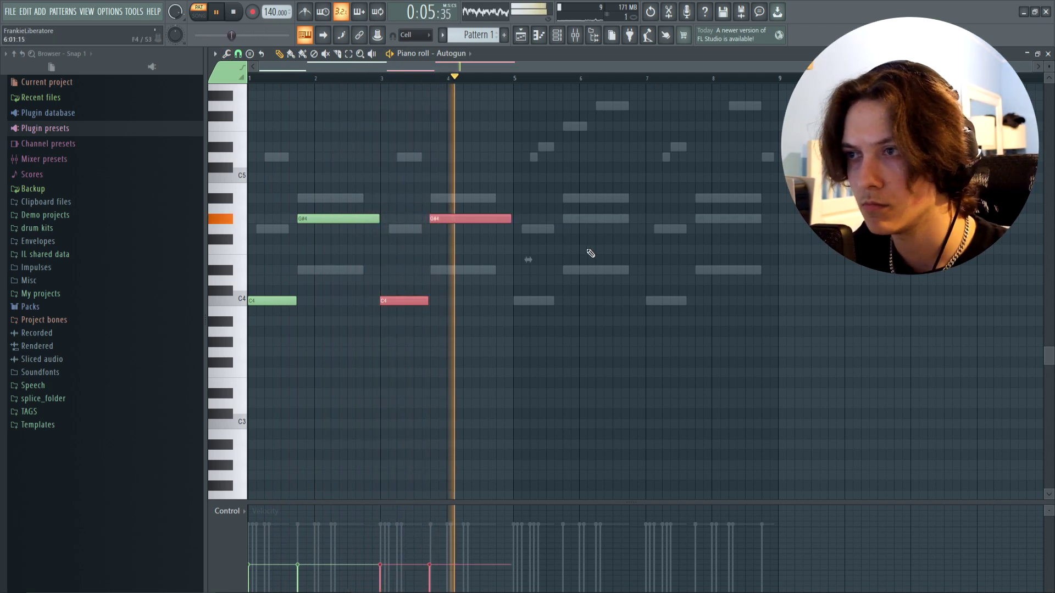
{"action": "key", "text": "ctrl+b"}
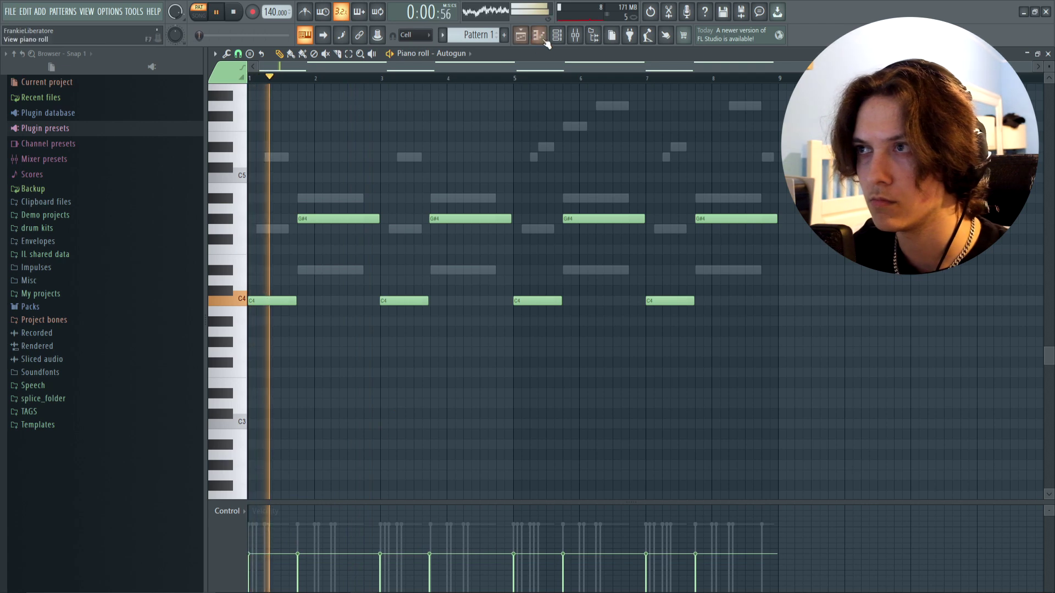
{"action": "left_click", "coordinate": [556, 37]}
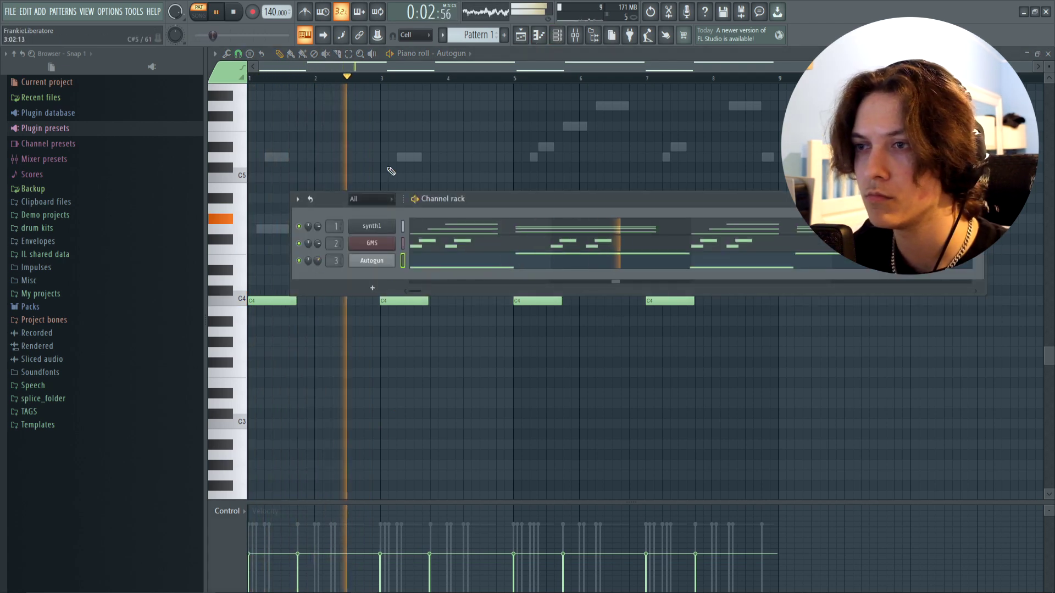
{"action": "left_click_drag", "start_coordinate": [471, 197], "coordinate": [456, 303]}
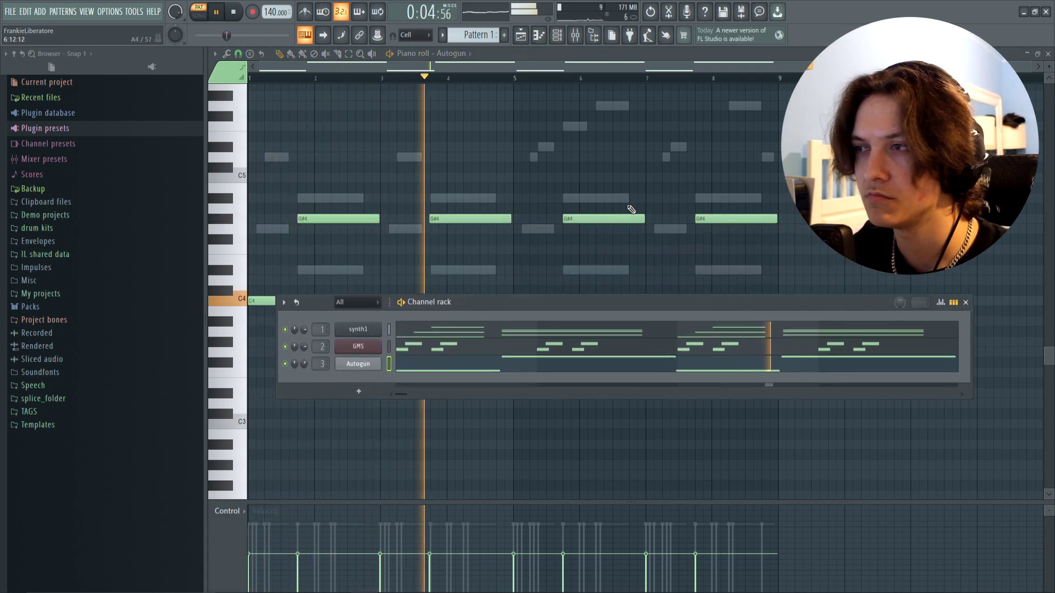
{"action": "key", "text": "F6"}
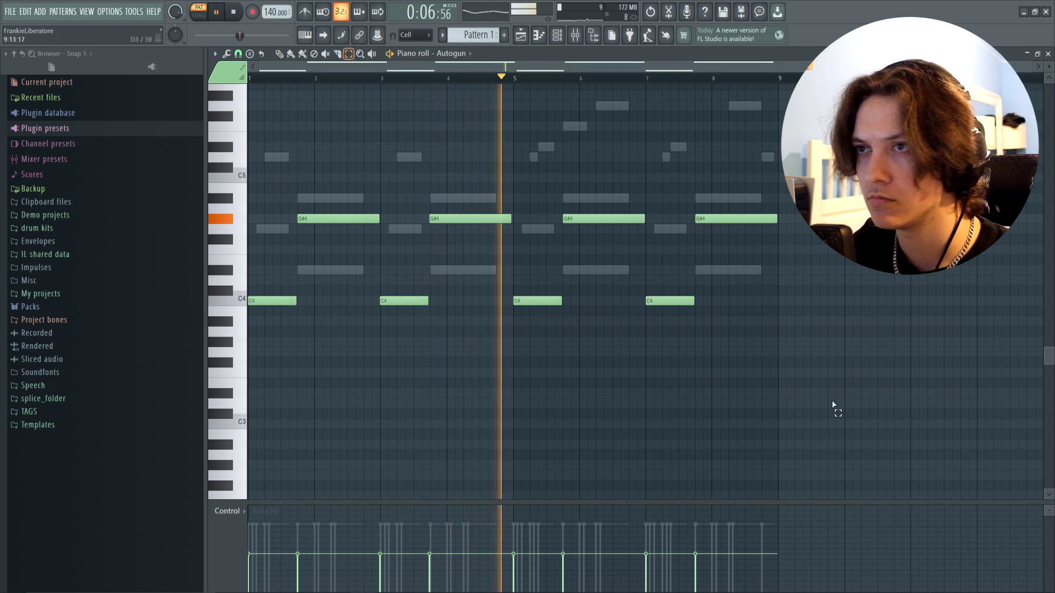
Select all Autogun notes and shorten them together so the G#4 notes end with the chords.
{"action": "key", "text": "ctrl+a"}
{"action": "left_click", "coordinate": [386, 219]}
{"action": "right_click", "coordinate": [385, 218]}
{"action": "left_click_drag", "start_coordinate": [896, 391], "coordinate": [154, 182]}
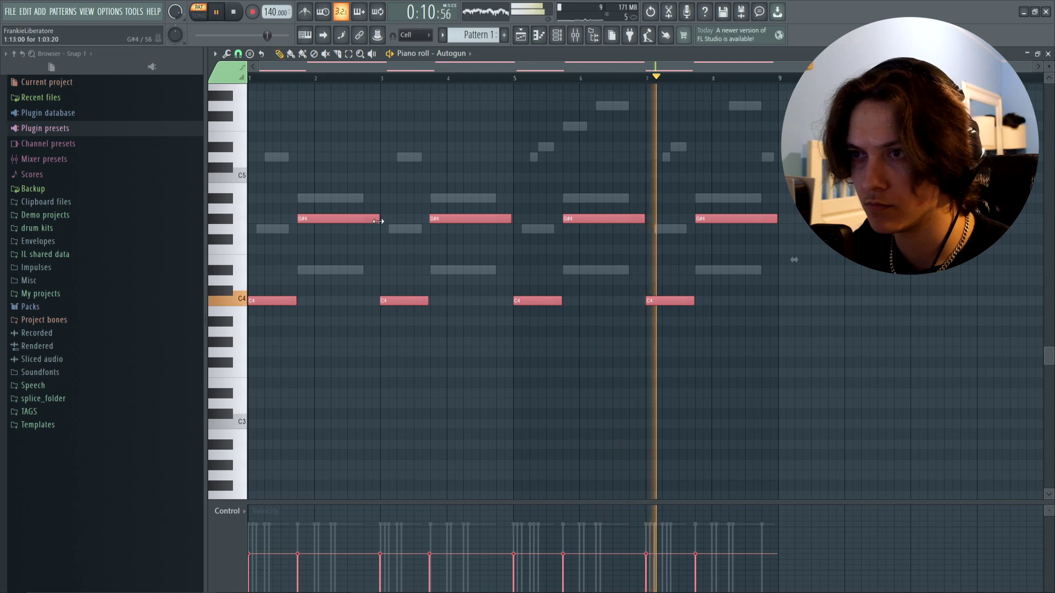
{"action": "left_click_drag", "start_coordinate": [378, 219], "coordinate": [370, 220]}
{"action": "left_click", "coordinate": [418, 166], "text": "ctrl"}
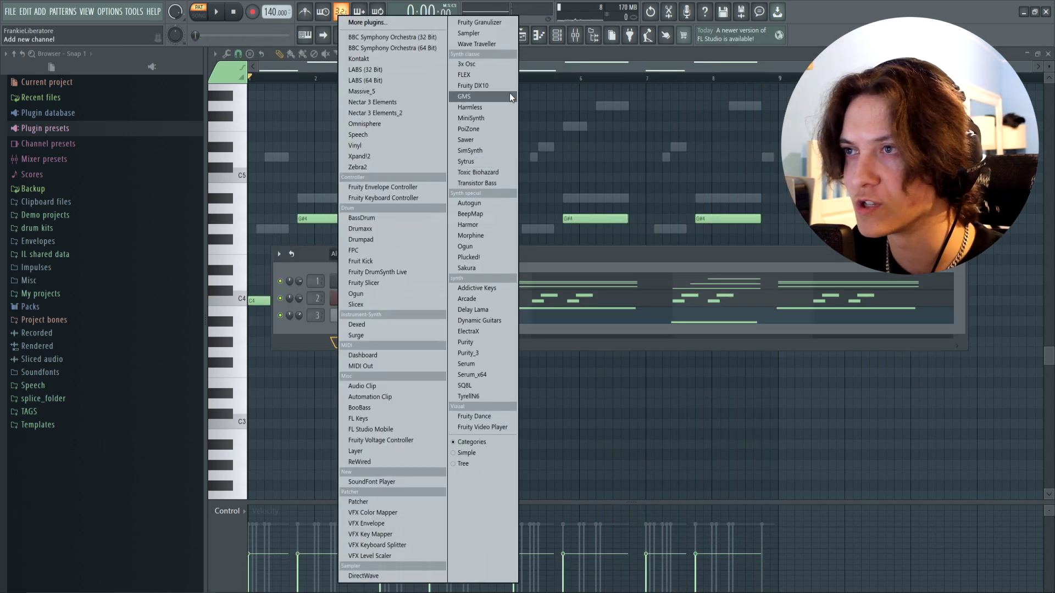
Add a FLEX channel with the Computer Tape preset from Arksun Cityscape and listen to its melody in solo.
{"action": "left_click", "coordinate": [464, 75]}
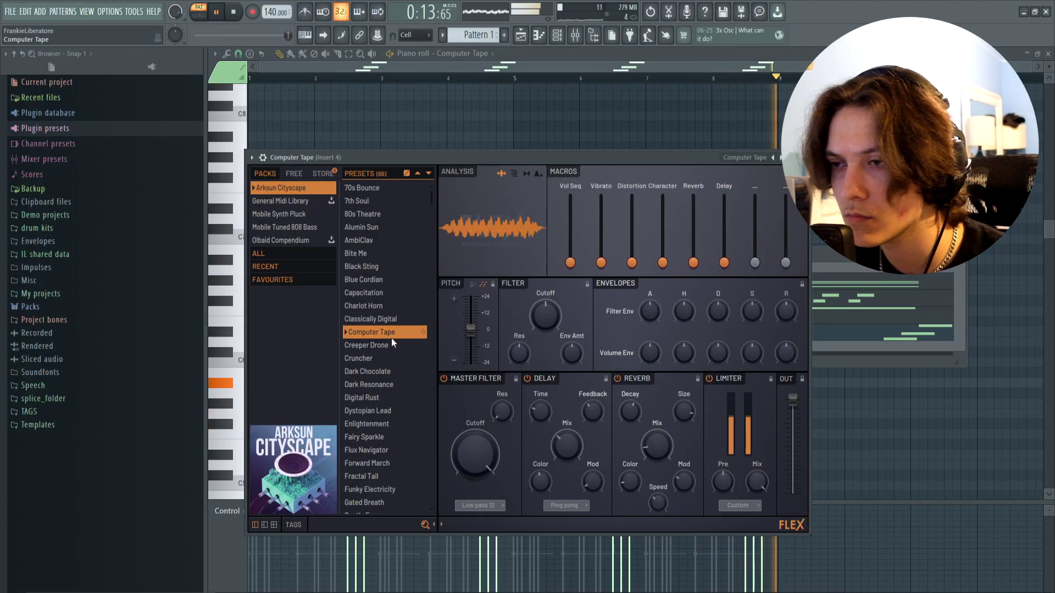
{"action": "left_click_drag", "start_coordinate": [464, 158], "coordinate": [655, 214]}
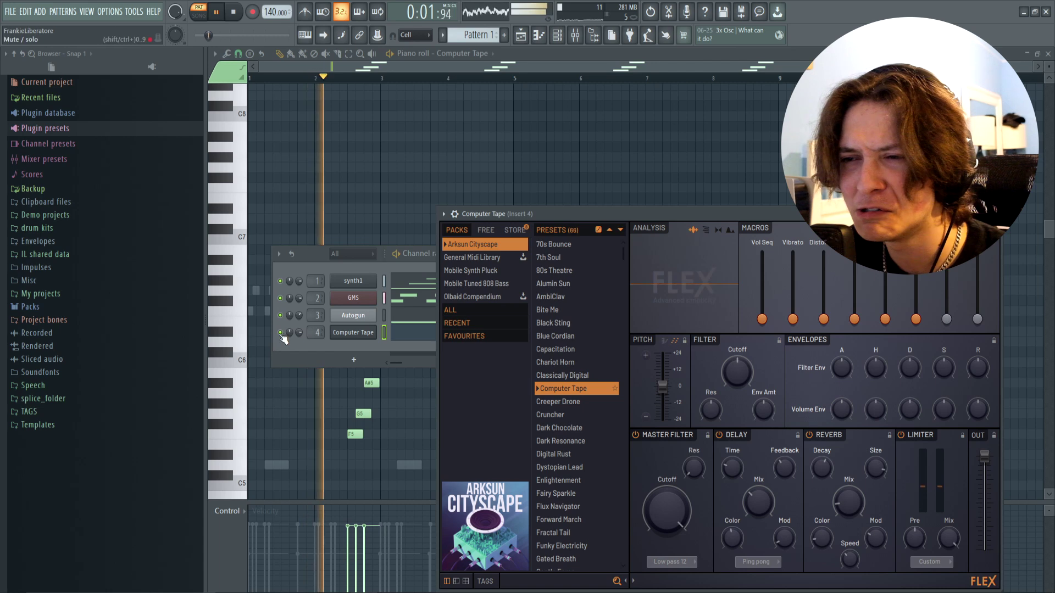
{"action": "left_click", "coordinate": [283, 336]}
{"action": "key", "text": "space"}
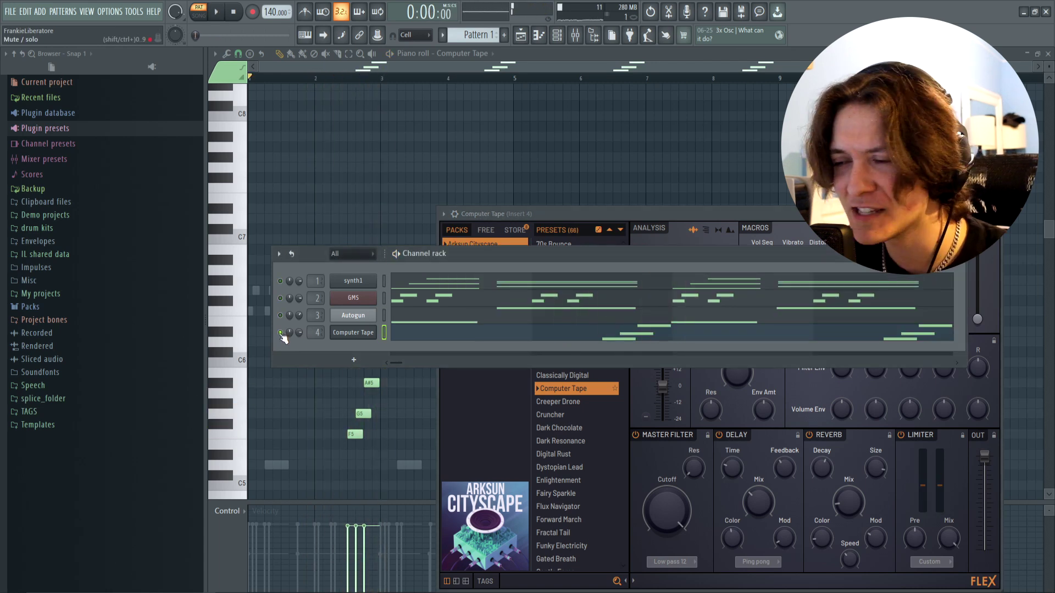
Replace the bar 4 ending of the Computer Tape melody with D#6 and D6, and delete its notes in bars 5 to 8.
{"action": "left_click", "coordinate": [401, 403]}
{"action": "right_click", "coordinate": [504, 383]}
{"action": "left_click_drag", "start_coordinate": [827, 459], "coordinate": [621, 347]}
{"action": "key", "text": "Delete"}
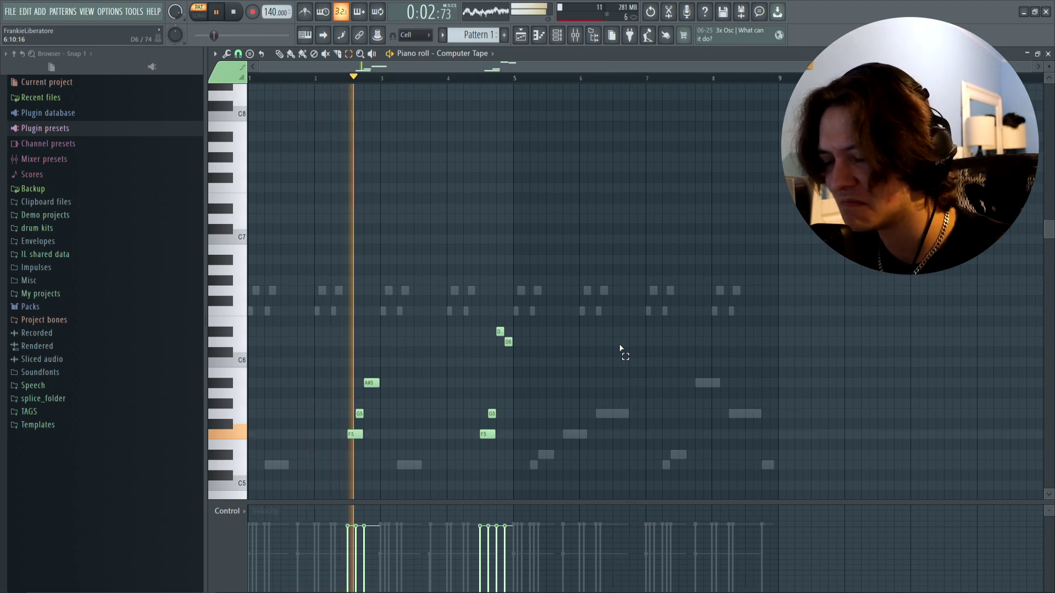
Raise the velocity of the Computer Tape notes and duplicate the four-bar melody into bars 5 to 8.
{"action": "left_click_drag", "start_coordinate": [347, 517], "coordinate": [529, 512]}
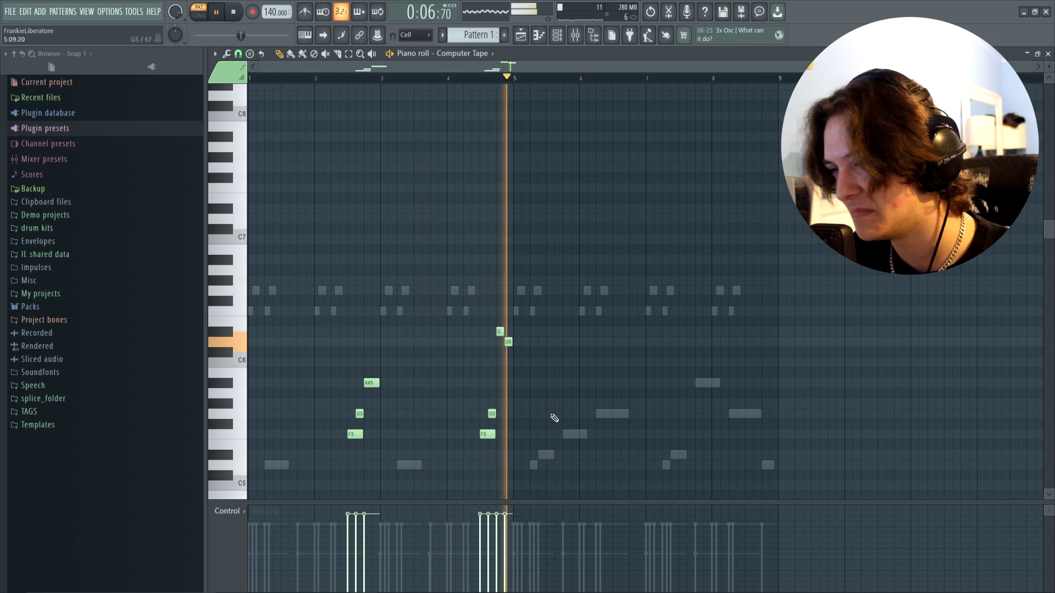
{"action": "key", "text": "space"}
{"action": "left_click_drag", "start_coordinate": [518, 80], "coordinate": [248, 81]}
{"action": "key", "text": "ctrl+b"}
{"action": "left_click", "coordinate": [620, 80], "text": "ctrl"}
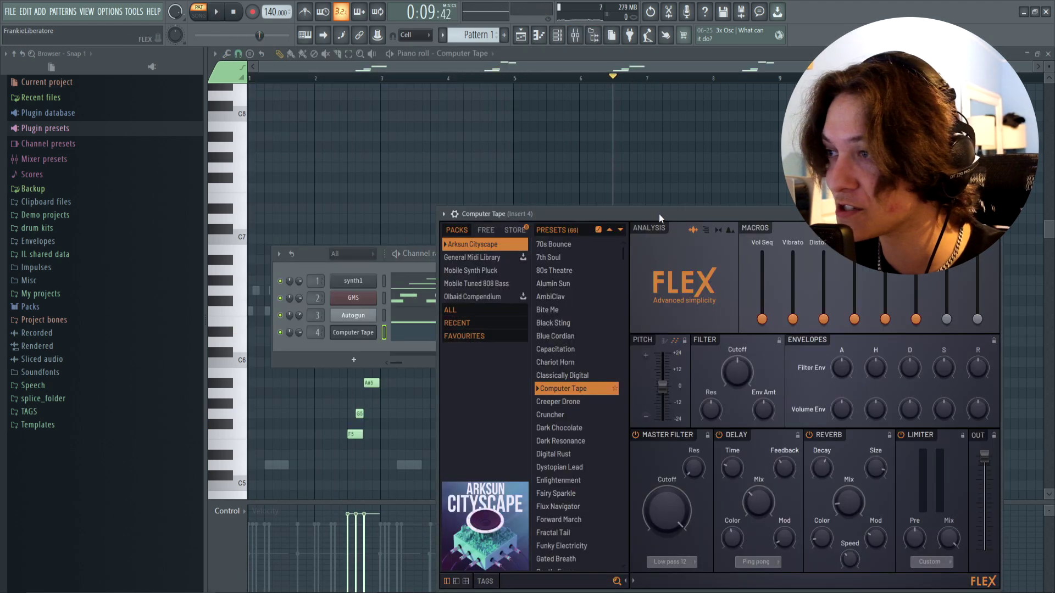
Solo the Computer Tape channel and audition its melody from bar 2.
{"action": "left_click_drag", "start_coordinate": [659, 213], "coordinate": [489, 153]}
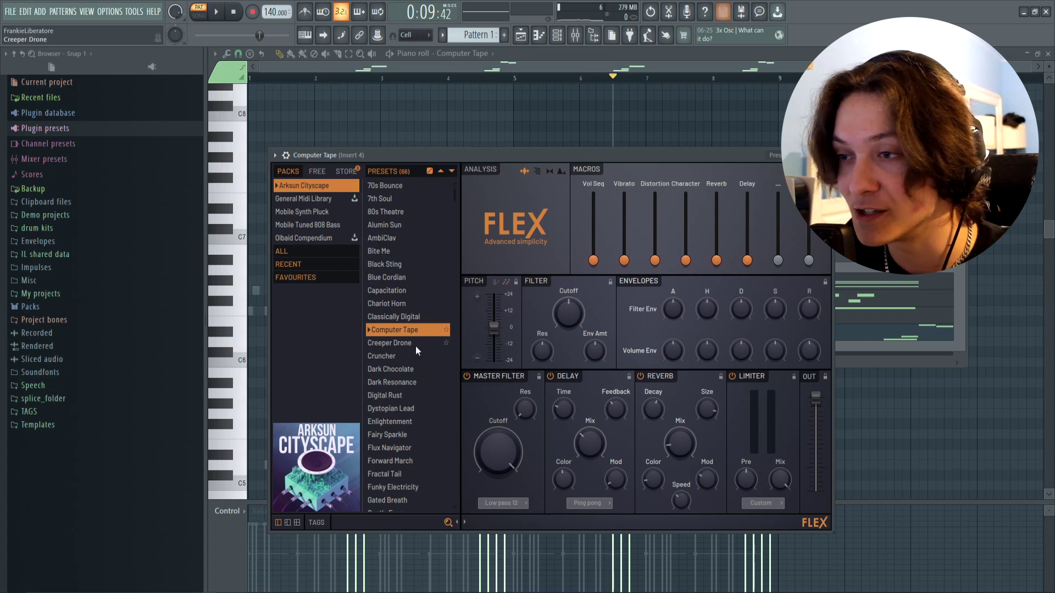
{"action": "left_click_drag", "start_coordinate": [505, 156], "coordinate": [645, 272]}
{"action": "right_click", "coordinate": [281, 333]}
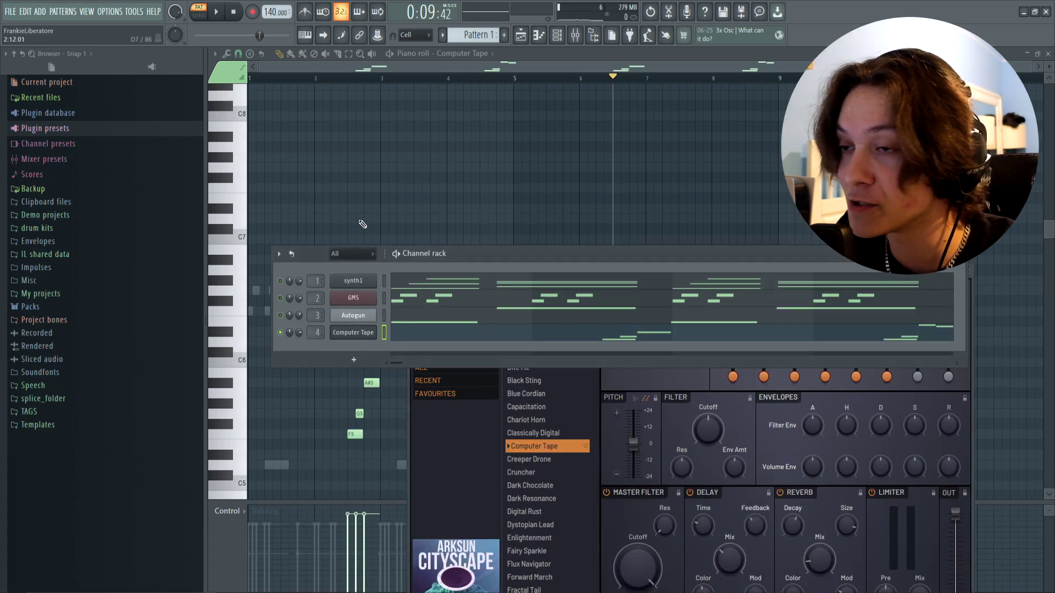
{"action": "left_click", "coordinate": [319, 78]}
Add the pakzz - Luh Clap sample as a channel and sequence it on the third beat of every bar.
{"action": "key", "text": "F6"}
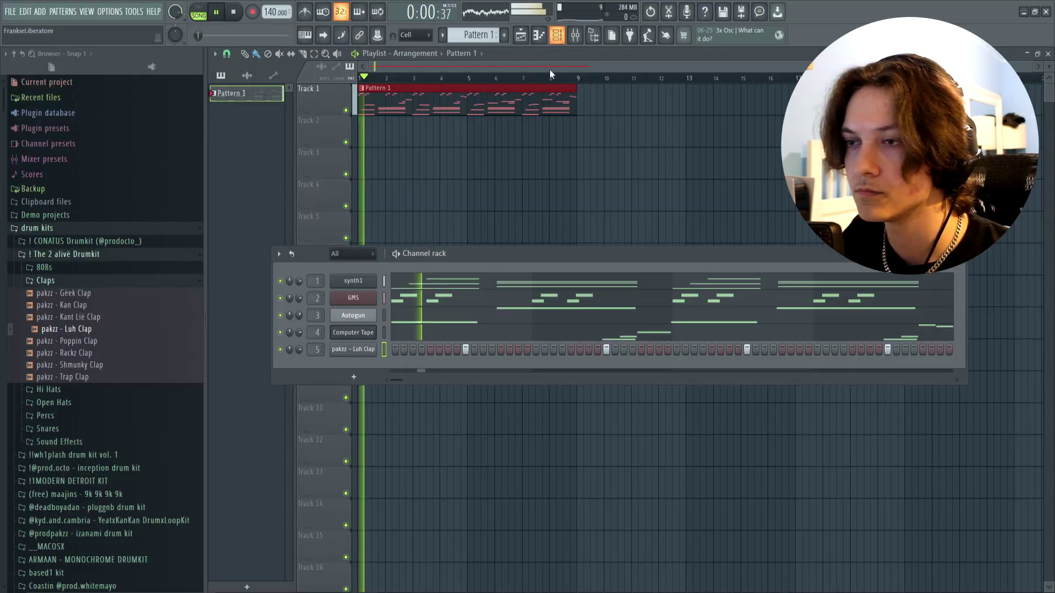
{"action": "left_click_drag", "start_coordinate": [457, 255], "coordinate": [428, 200]}
Add the pakzz - Rokstar Hat sample, write a five-hit one-bar hi-hat rhythm, and repeat it across the pattern.
{"action": "left_click", "coordinate": [118, 268]}
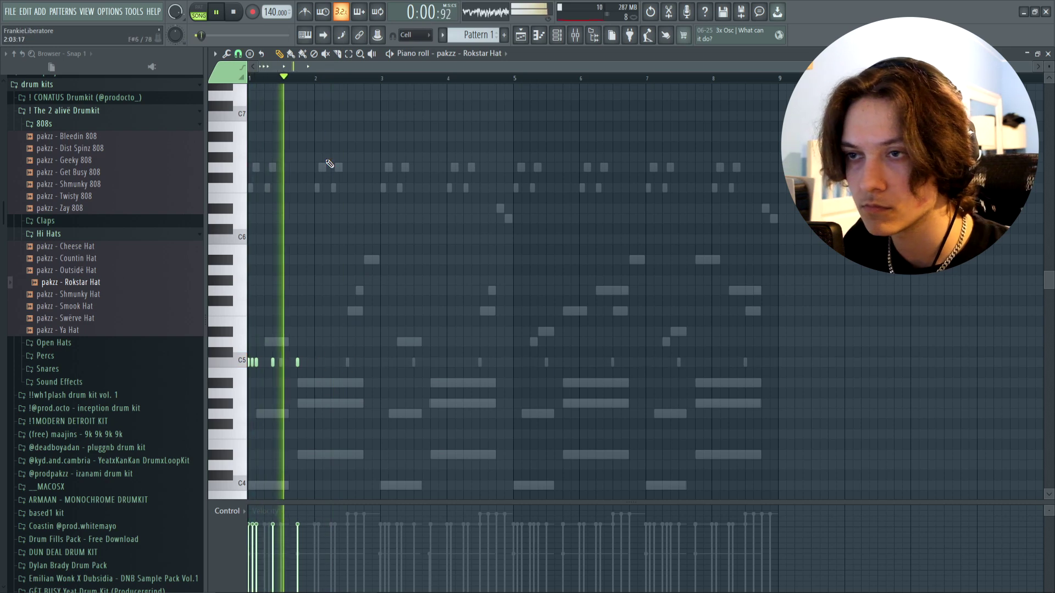
{"action": "left_click_drag", "start_coordinate": [316, 81], "coordinate": [338, 97]}
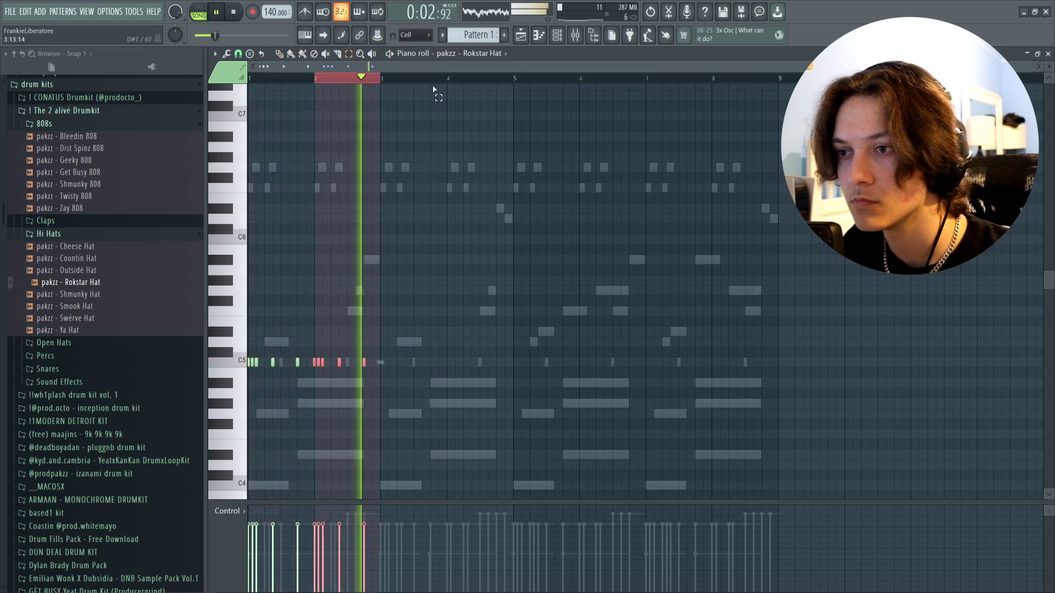
{"action": "key", "text": "ctrl+b"}
{"action": "key", "text": "ctrl+b"}
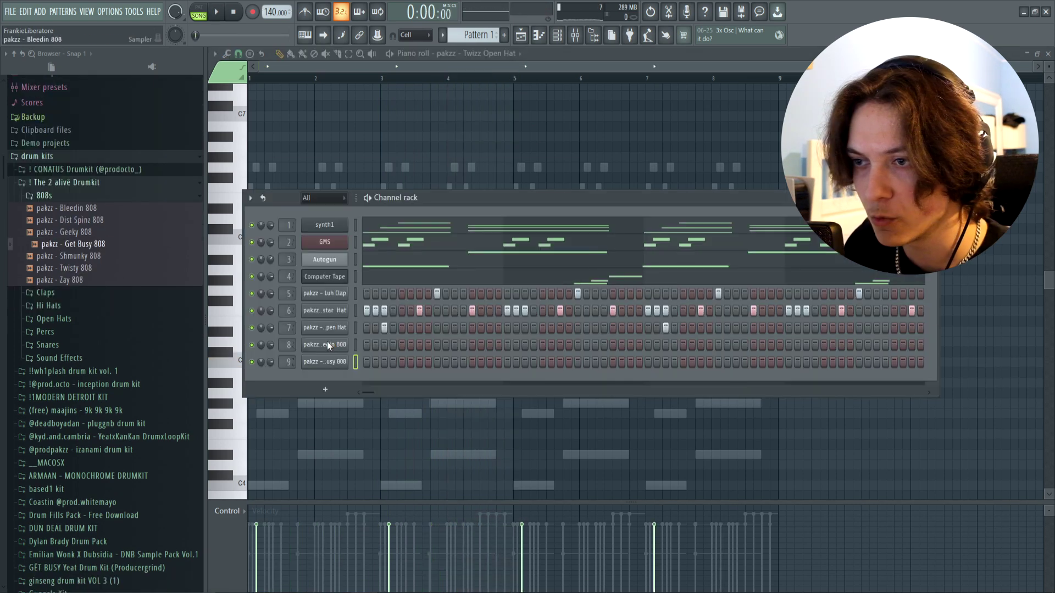
Write a C5 and G#5 bassline for pakzz - Bleedin 808 and repeat it every two bars through bar 8.
{"action": "left_click", "coordinate": [329, 345]}
{"action": "left_click", "coordinate": [308, 187]}
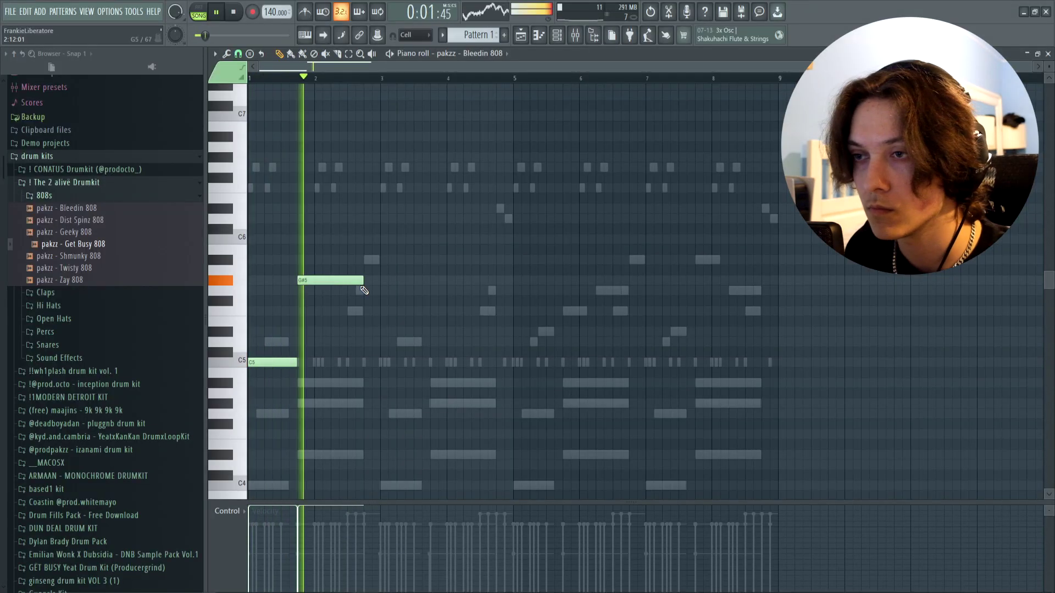
{"action": "left_click_drag", "start_coordinate": [362, 282], "coordinate": [347, 285]}
{"action": "key", "text": "ctrl+b"}
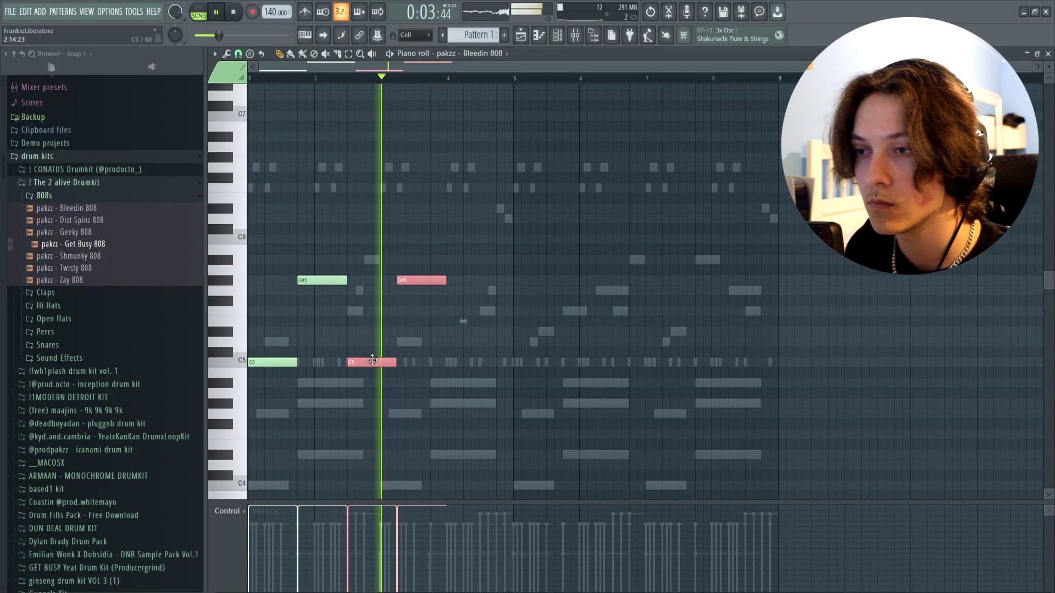
{"action": "left_click_drag", "start_coordinate": [372, 359], "coordinate": [405, 361]}
{"action": "key", "text": "ctrl+b"}
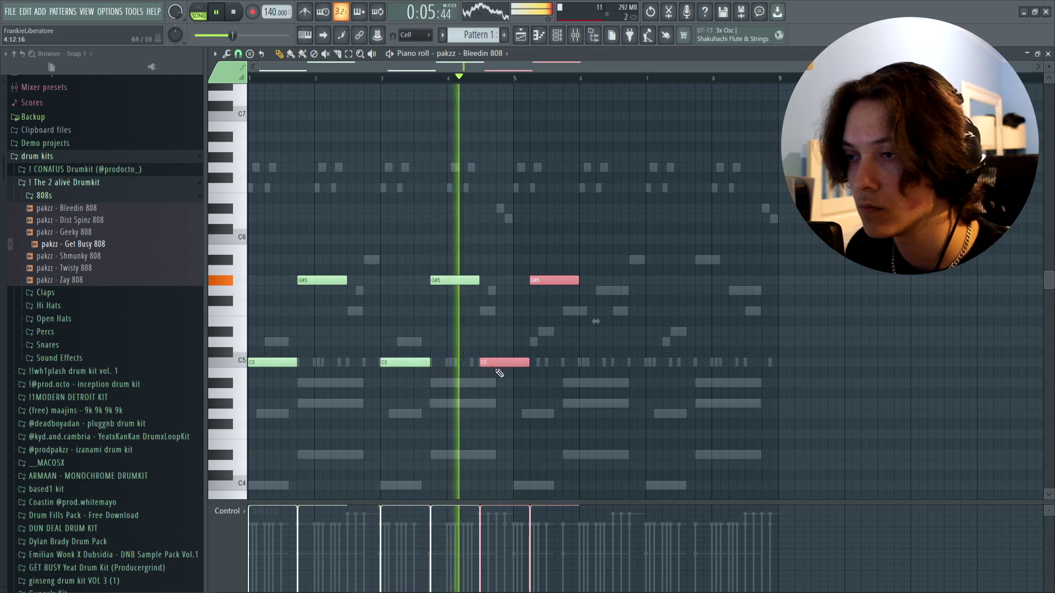
{"action": "left_click_drag", "start_coordinate": [498, 372], "coordinate": [544, 364]}
{"action": "key", "text": "ctrl+b"}
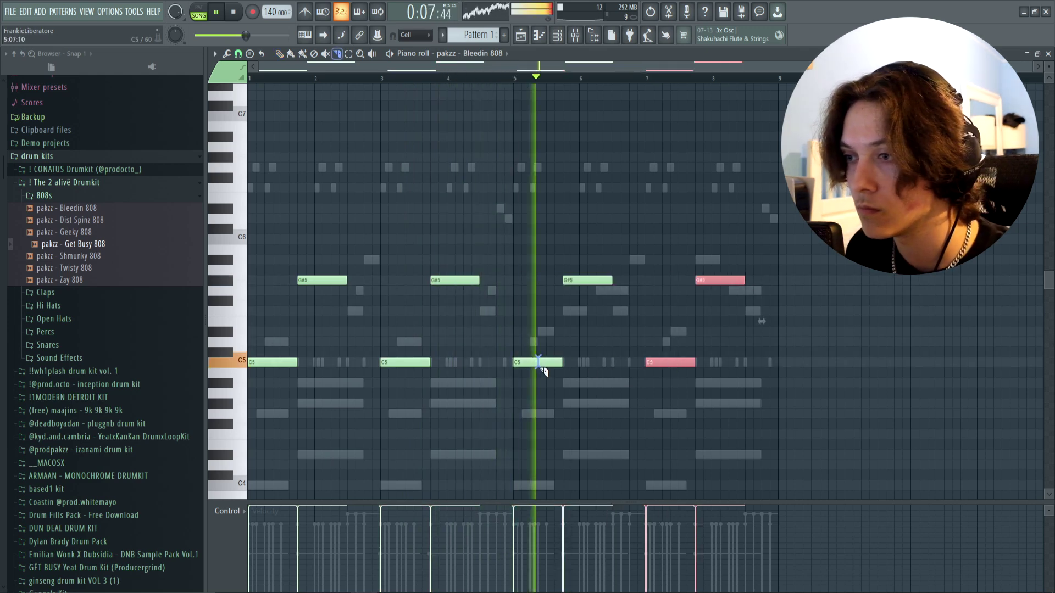
Split the C5 notes of the Bleedin 808 in bars 5 and 7 into two equal hits each.
{"action": "left_click", "coordinate": [544, 364]}
{"action": "left_click", "coordinate": [671, 364]}
{"action": "key", "text": "p"}
{"action": "left_click", "coordinate": [721, 434]}
{"action": "right_click", "coordinate": [721, 434]}
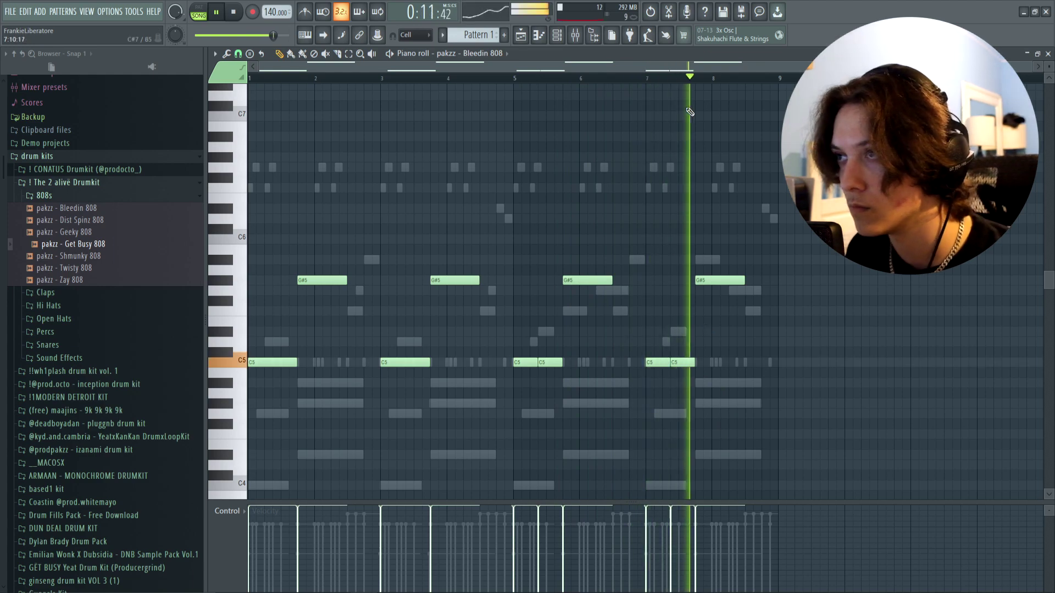
Check the mixer track levels during playback and return to the pakzz - Bleedin 808 notes.
{"action": "key", "text": "F6"}
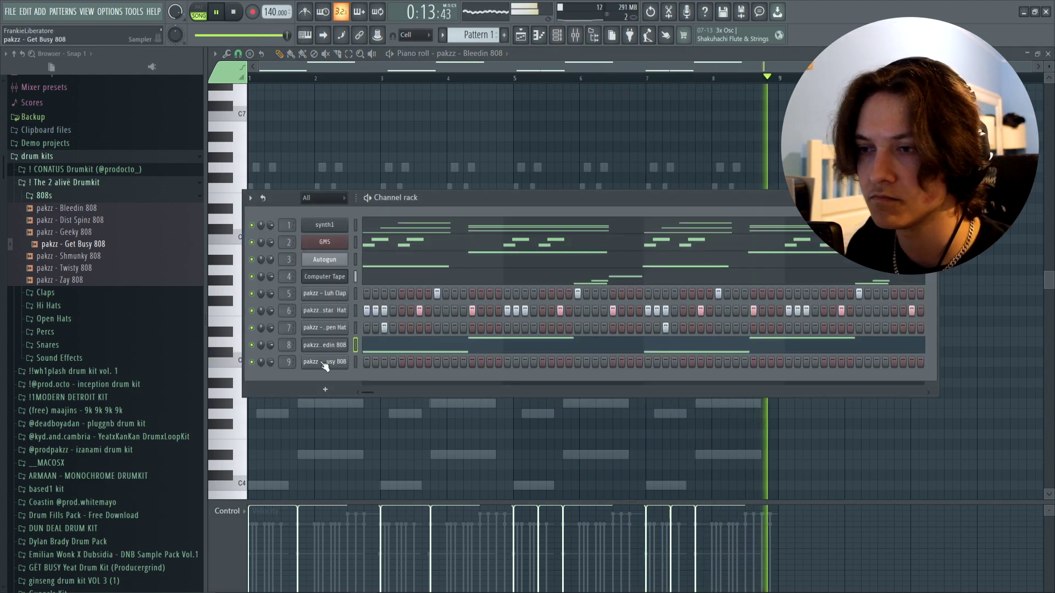
{"action": "key", "text": "F9"}
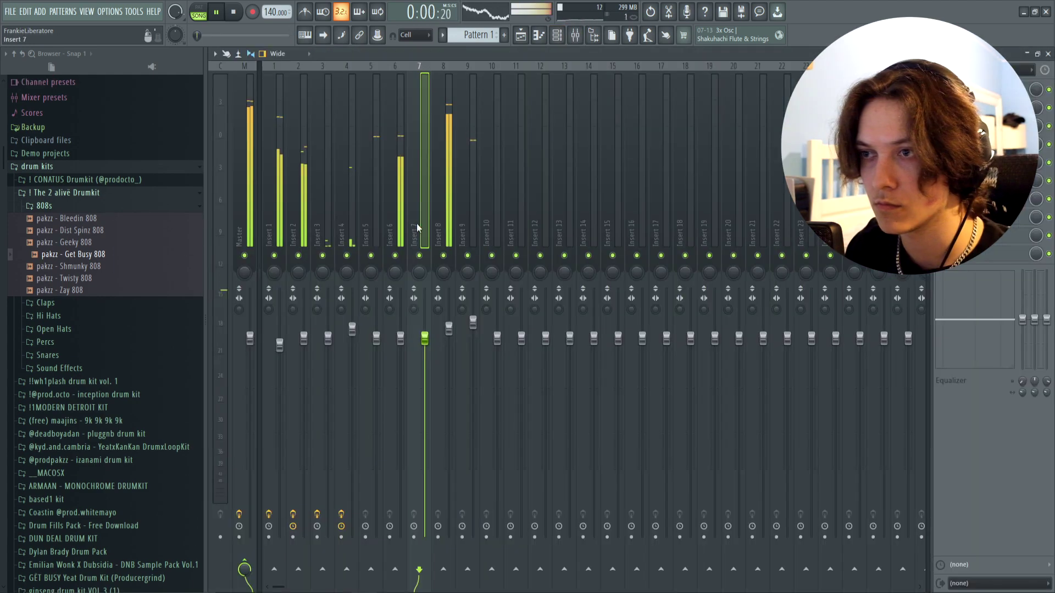
{"action": "left_click", "coordinate": [531, 35]}
{"action": "left_click", "coordinate": [540, 35]}
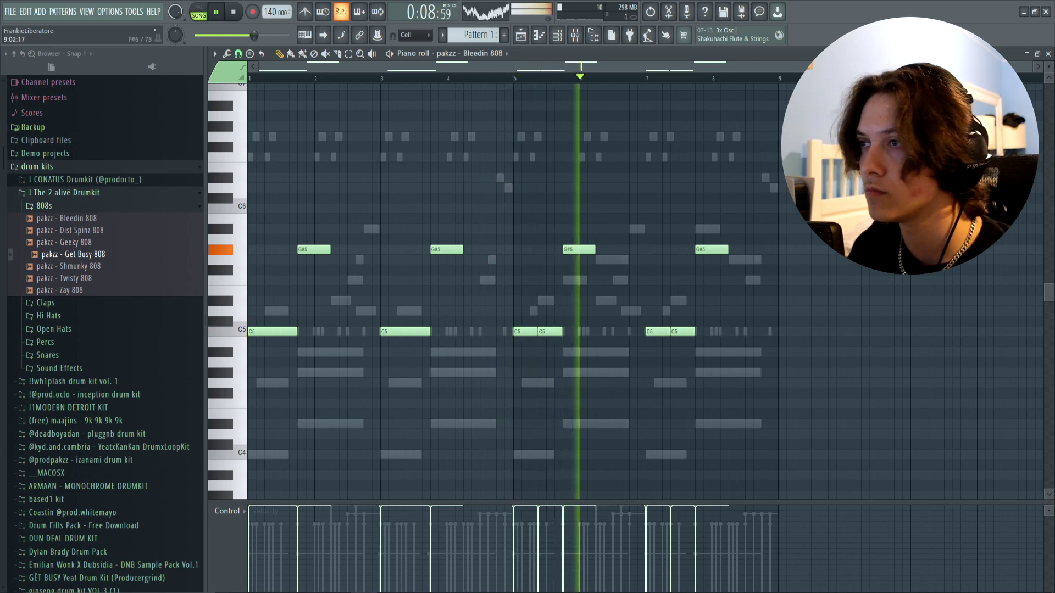
Add short D#6 hits followed by a D6 note to the Bleedin 808 at the end of bar 8.
{"action": "scroll", "coordinate": [786, 84], "scroll_direction": "up", "scroll_amount": 2}
{"action": "scroll", "coordinate": [786, 84], "scroll_direction": "up", "scroll_amount": 1}
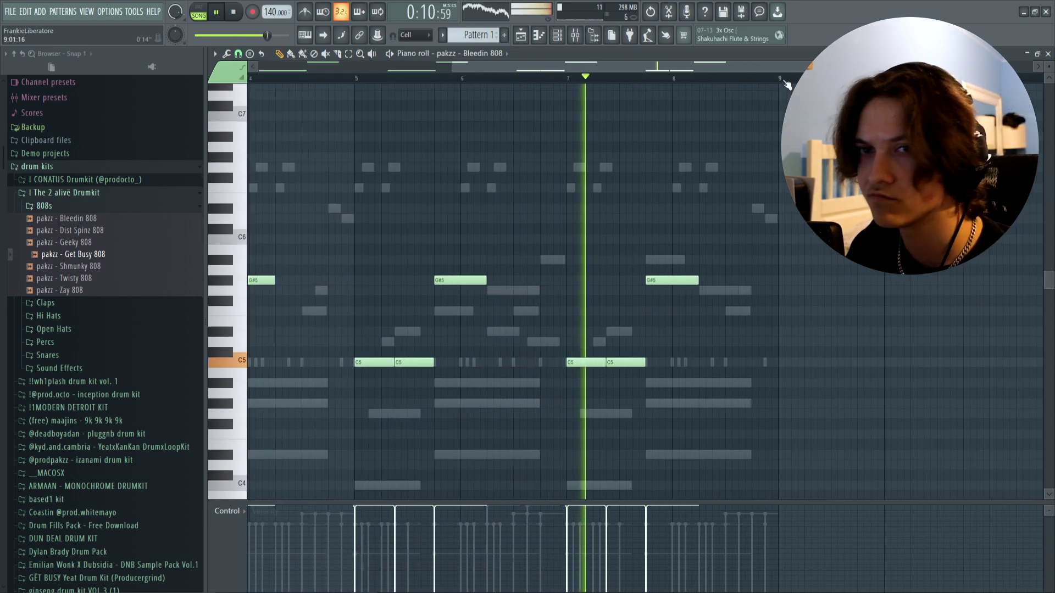
{"action": "scroll", "coordinate": [786, 84], "scroll_direction": "up", "scroll_amount": 1}
{"action": "key", "text": "space"}
{"action": "left_click", "coordinate": [676, 188]}
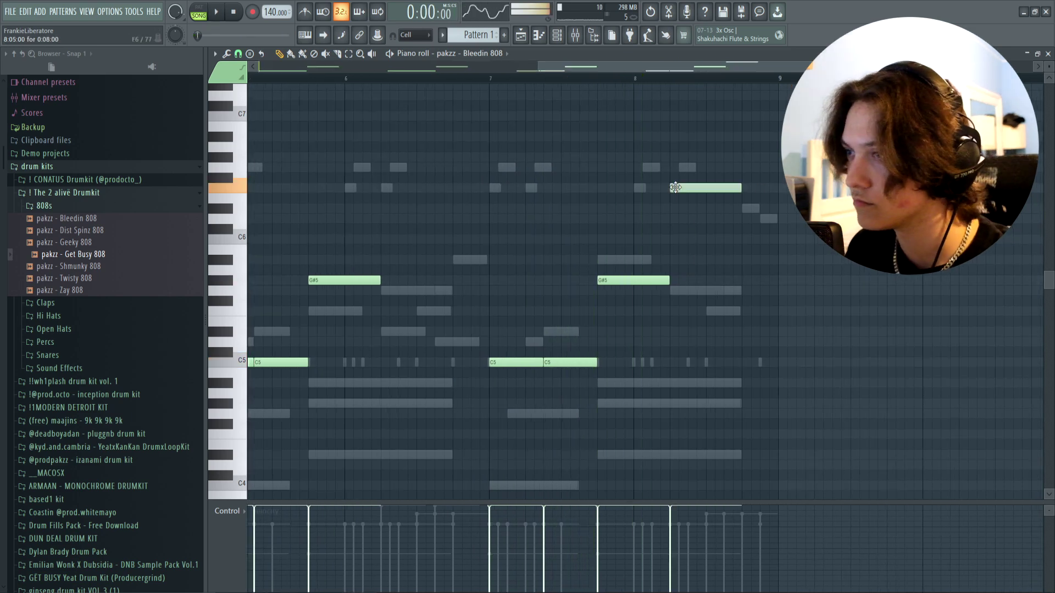
{"action": "key", "text": "space"}
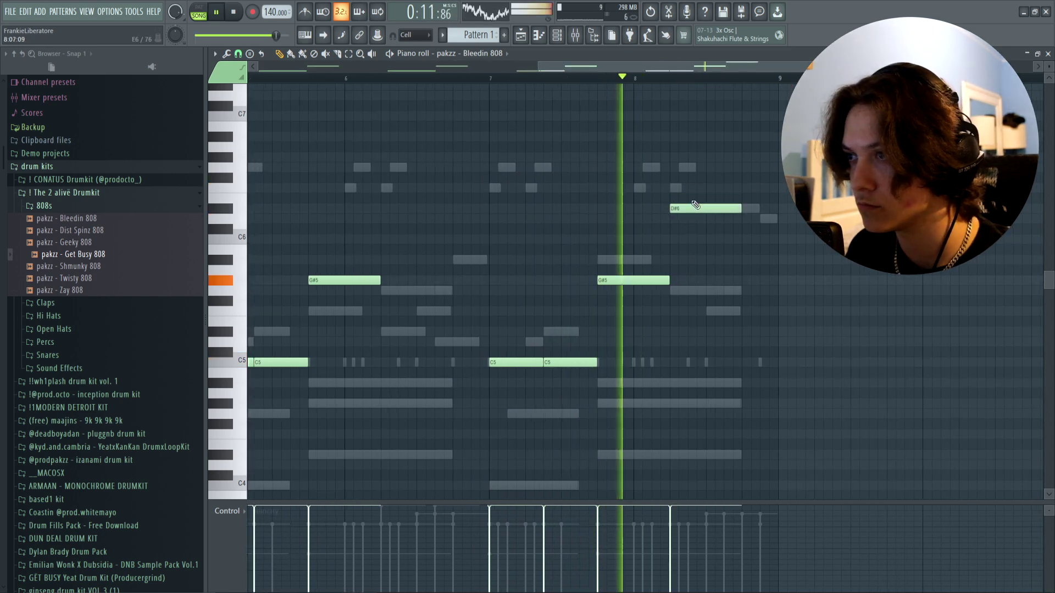
{"action": "left_click_drag", "start_coordinate": [741, 209], "coordinate": [706, 210]}
{"action": "left_click", "coordinate": [701, 210]}
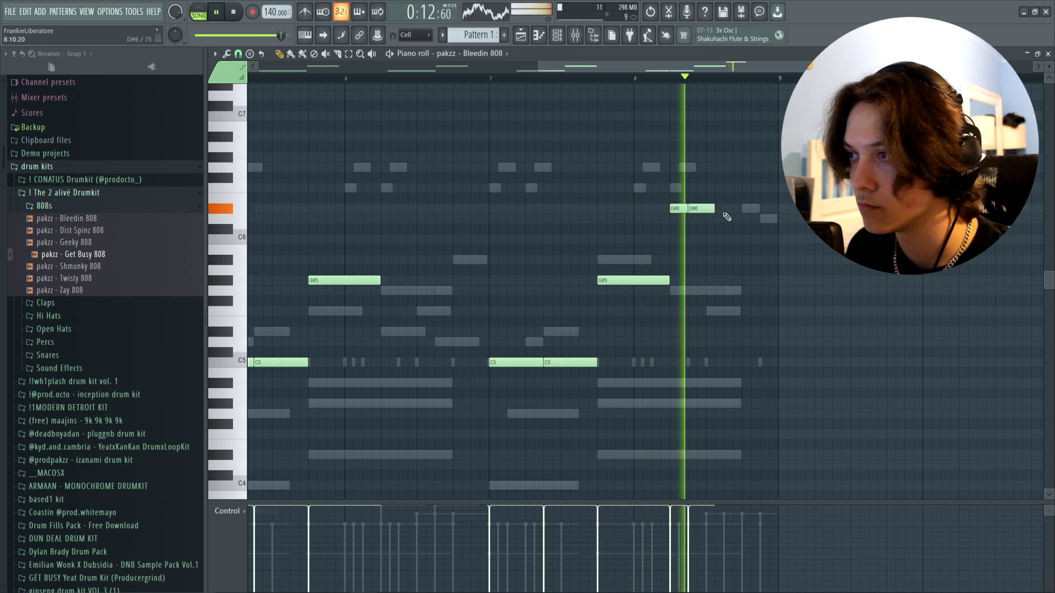
{"action": "left_click", "coordinate": [731, 212]}
{"action": "left_click_drag", "start_coordinate": [713, 211], "coordinate": [774, 228]}
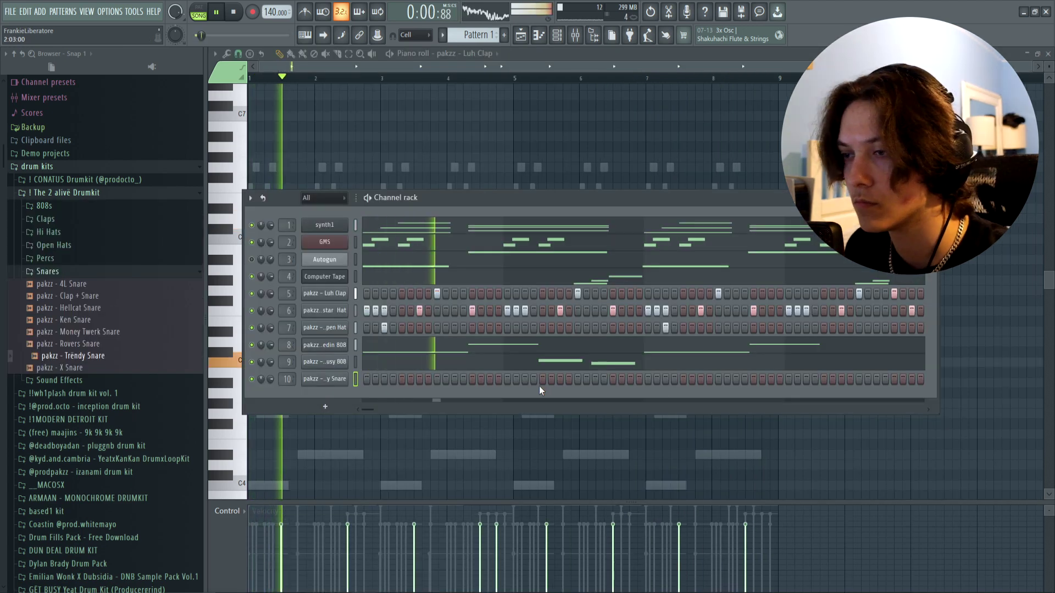
Sequence pakzz - Trëndy Snare hits near the end of bars 2, 6 and 8.
{"action": "left_click", "coordinate": [613, 380]}
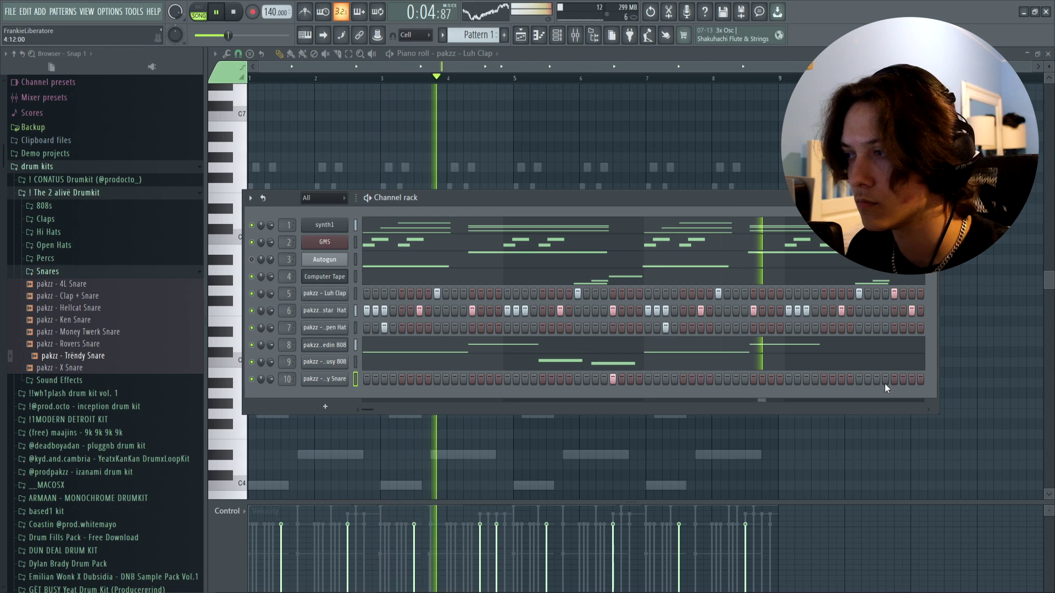
{"action": "right_click", "coordinate": [333, 382]}
{"action": "left_click", "coordinate": [365, 381]}
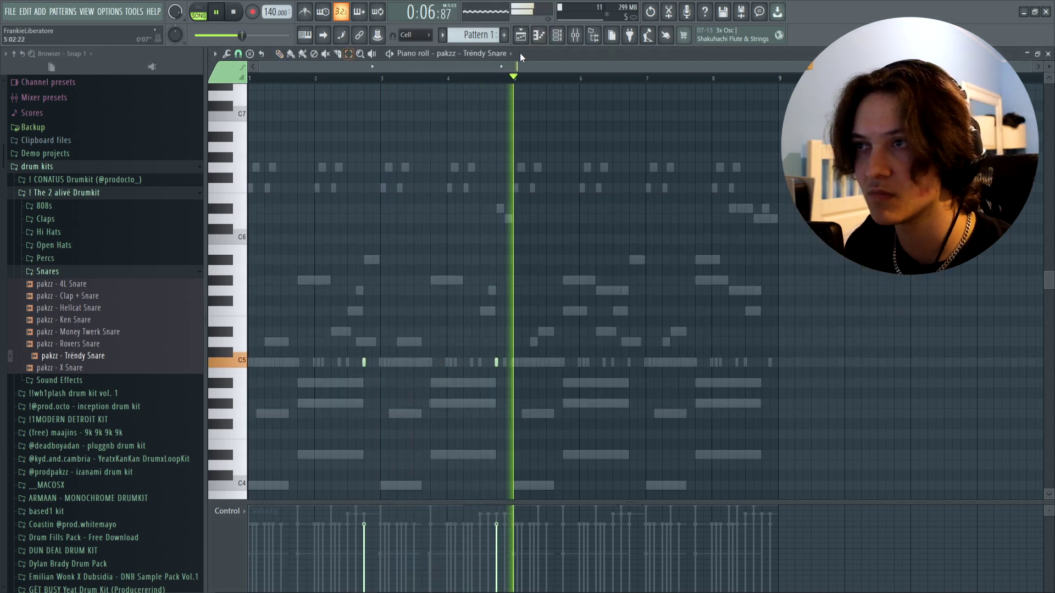
{"action": "left_click_drag", "start_coordinate": [518, 80], "coordinate": [249, 82]}
{"action": "key", "text": "ctrl+b"}
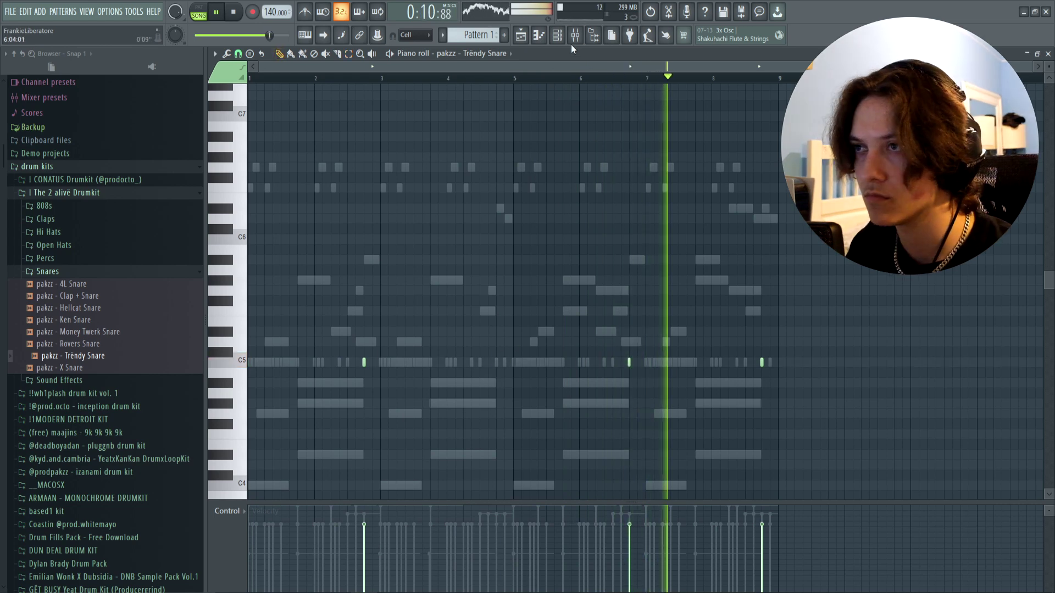
Add the pakzz - Tubular Bell sound effect as a channel and clone that channel.
{"action": "key", "text": "F6"}
{"action": "left_click", "coordinate": [87, 273]}
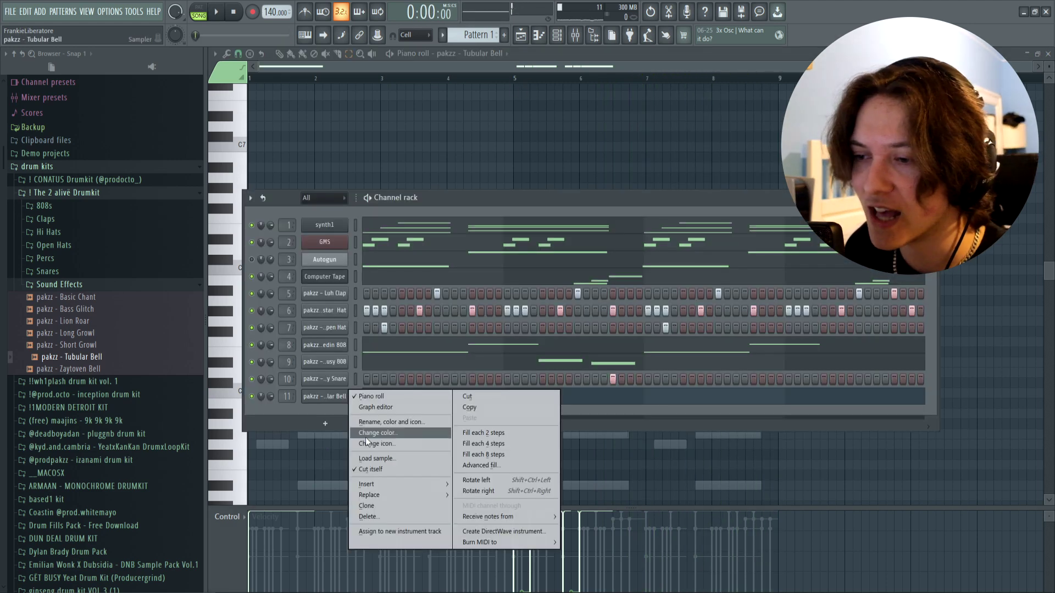
{"action": "left_click", "coordinate": [377, 509]}
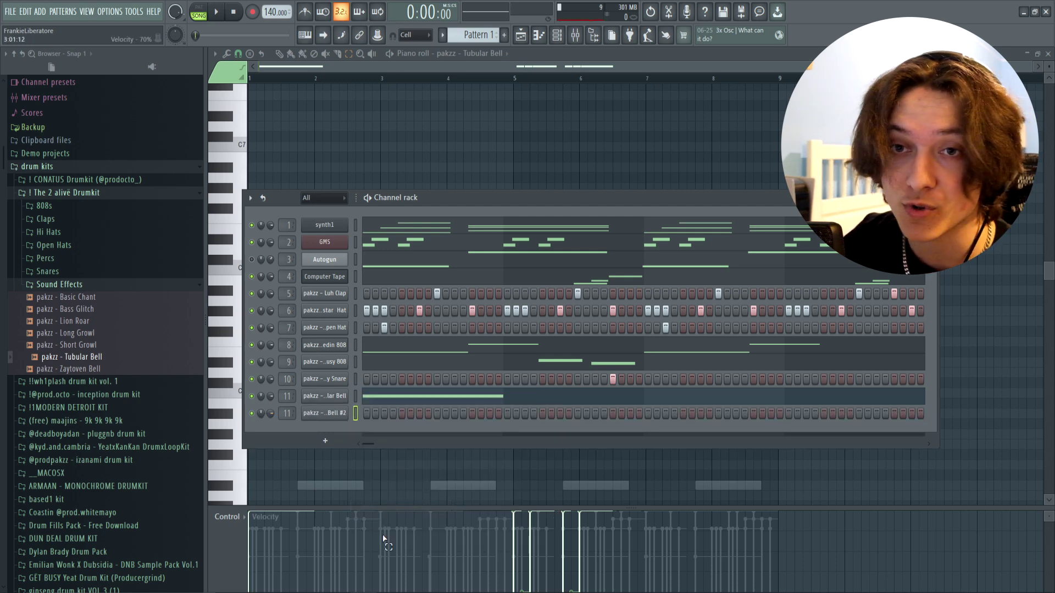
Write a melody for pakzz - Tubular Bell #2 starting with C5, D#5 and D5 notes across bars 1 and 2.
{"action": "right_click", "coordinate": [303, 413]}
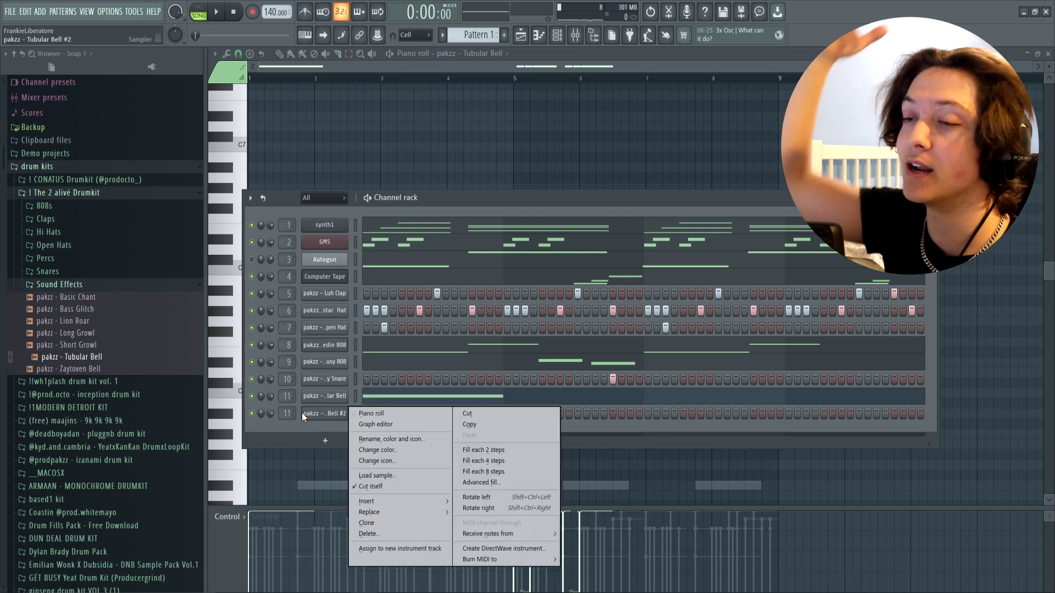
{"action": "key", "text": "space"}
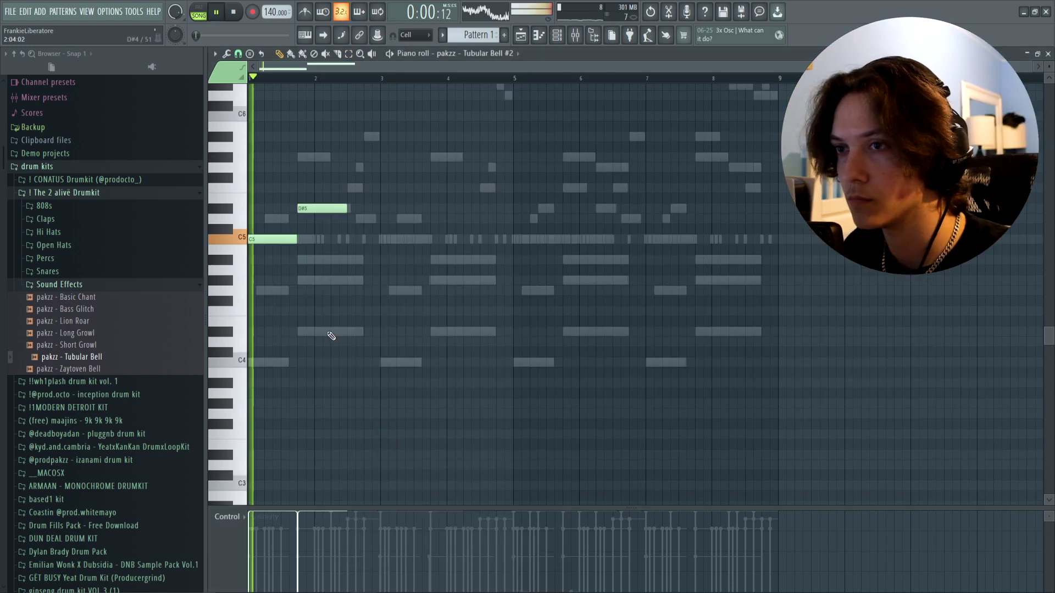
{"action": "scroll", "coordinate": [343, 350], "scroll_direction": "up", "scroll_amount": 4}
{"action": "mouse_move", "coordinate": [343, 333]}
{"action": "left_mouse_down"}
{"action": "mouse_move", "coordinate": [316, 341]}
{"action": "mouse_move", "coordinate": [361, 344]}
{"action": "left_mouse_up"}
{"action": "left_click", "coordinate": [335, 333]}
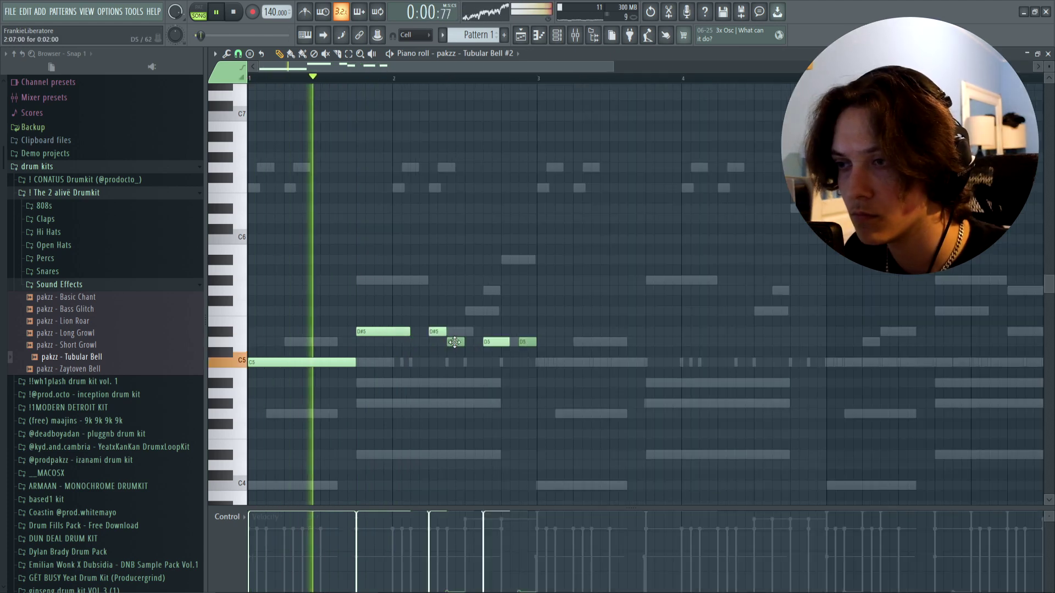
{"action": "mouse_move", "coordinate": [454, 343]}
{"action": "left_mouse_down"}
{"action": "mouse_move", "coordinate": [471, 342]}
{"action": "mouse_move", "coordinate": [463, 333]}
{"action": "left_mouse_up"}
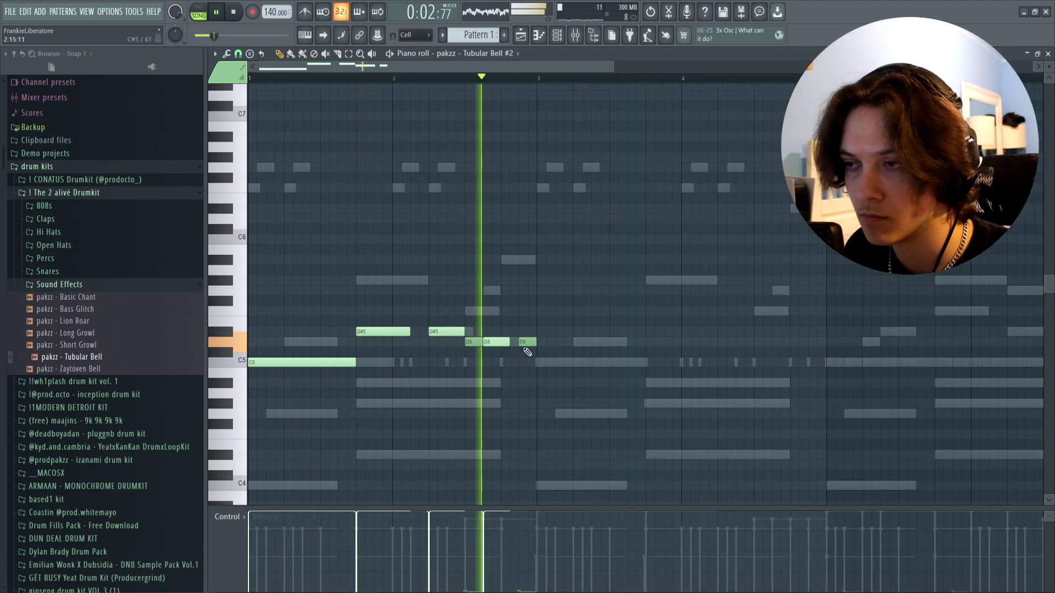
{"action": "left_click", "coordinate": [666, 292]}
{"action": "left_click_drag", "start_coordinate": [662, 291], "coordinate": [663, 301]}
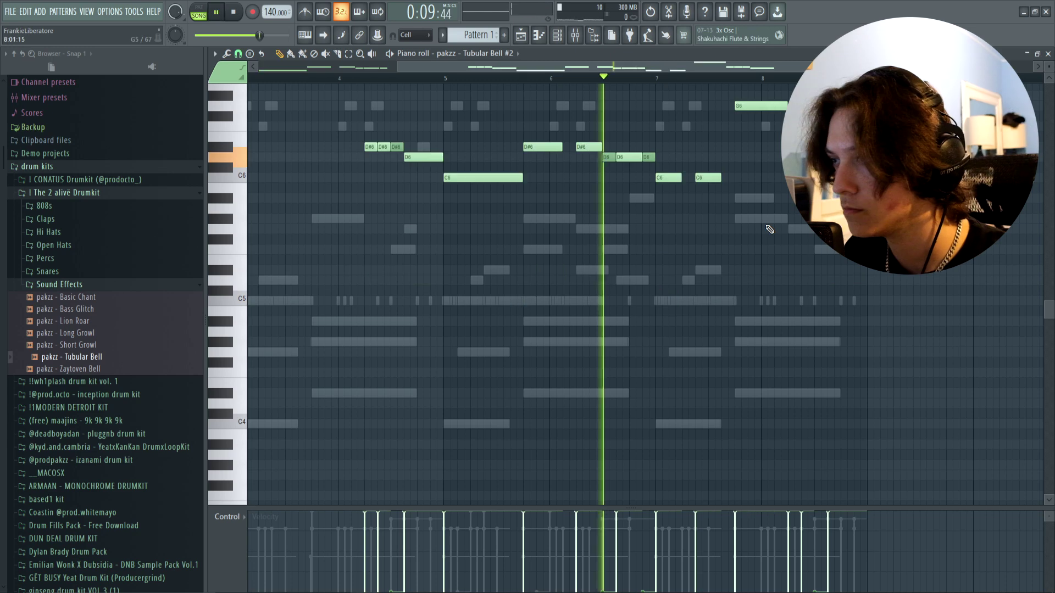
Transpose the Tubular Bell #2 melody down one octave and delete its last D5 note in bar 8.
{"action": "scroll", "coordinate": [767, 192], "scroll_direction": "up", "scroll_amount": 3}
{"action": "key", "text": "ctrl+Down"}
{"action": "key", "text": "ctrl+Down"}
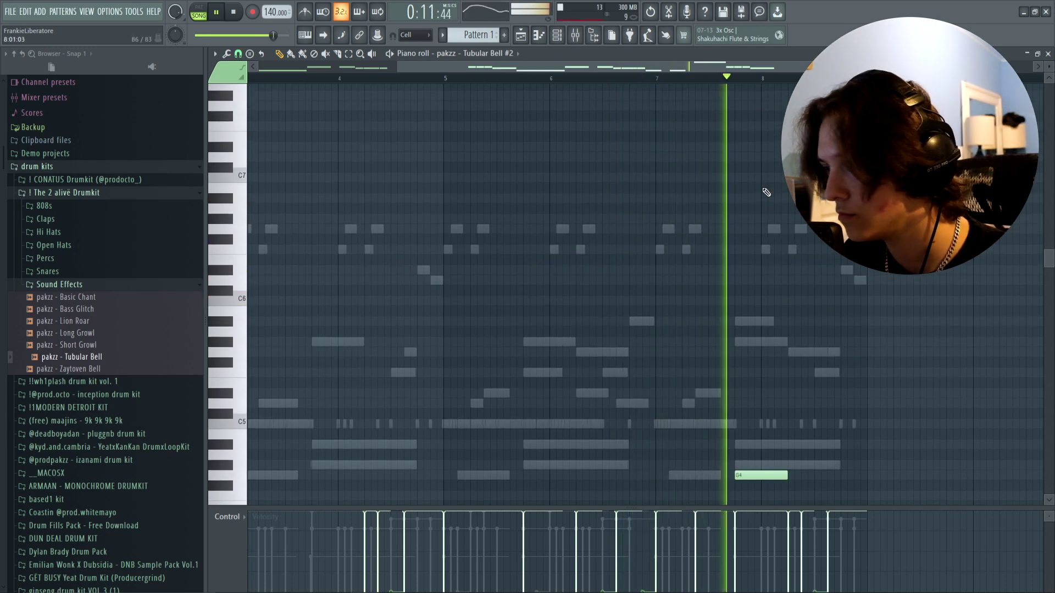
{"action": "key", "text": "ctrl+Up"}
{"action": "scroll", "coordinate": [801, 229], "scroll_direction": "down", "scroll_amount": 1}
{"action": "right_click", "coordinate": [847, 311]}
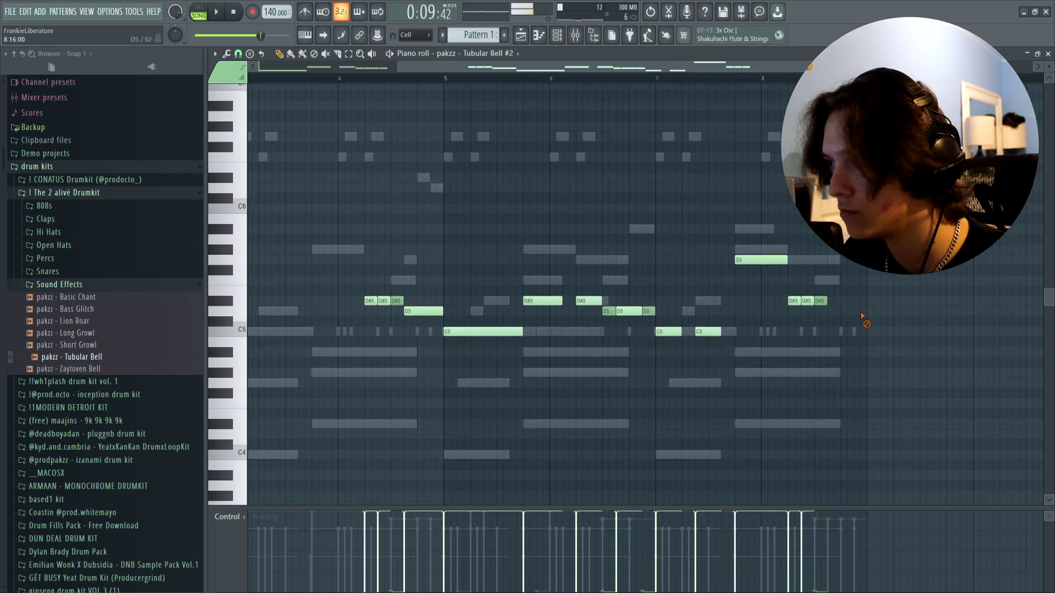
Replace the remaining D#5 notes in bar 8 of the Tubular Bell #2 melody with repeated G5 notes.
{"action": "key", "text": "space"}
{"action": "scroll", "coordinate": [800, 179], "scroll_direction": "up", "scroll_amount": 3}
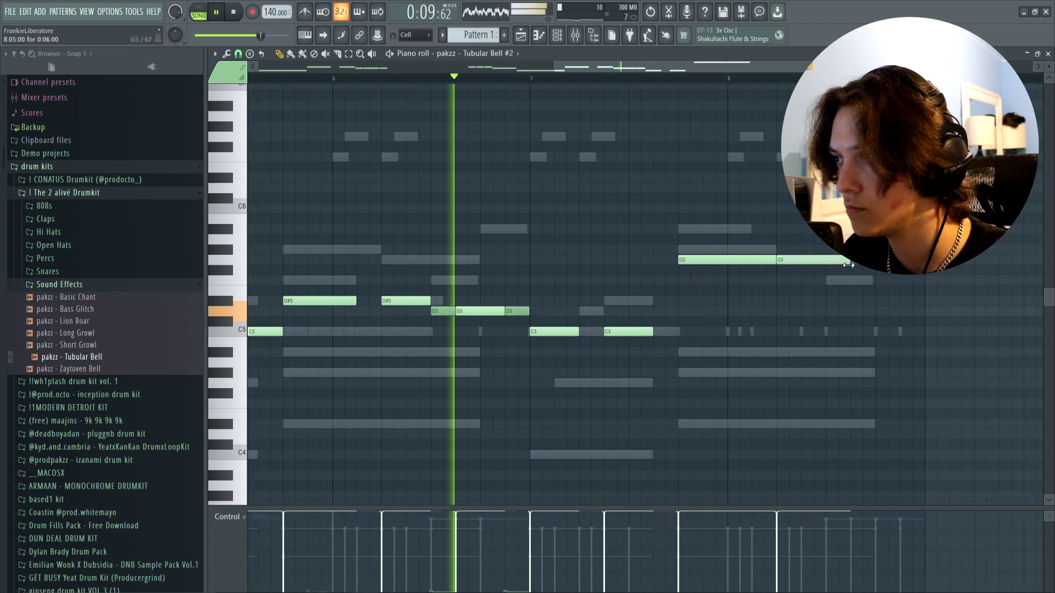
{"action": "left_click", "coordinate": [852, 260]}
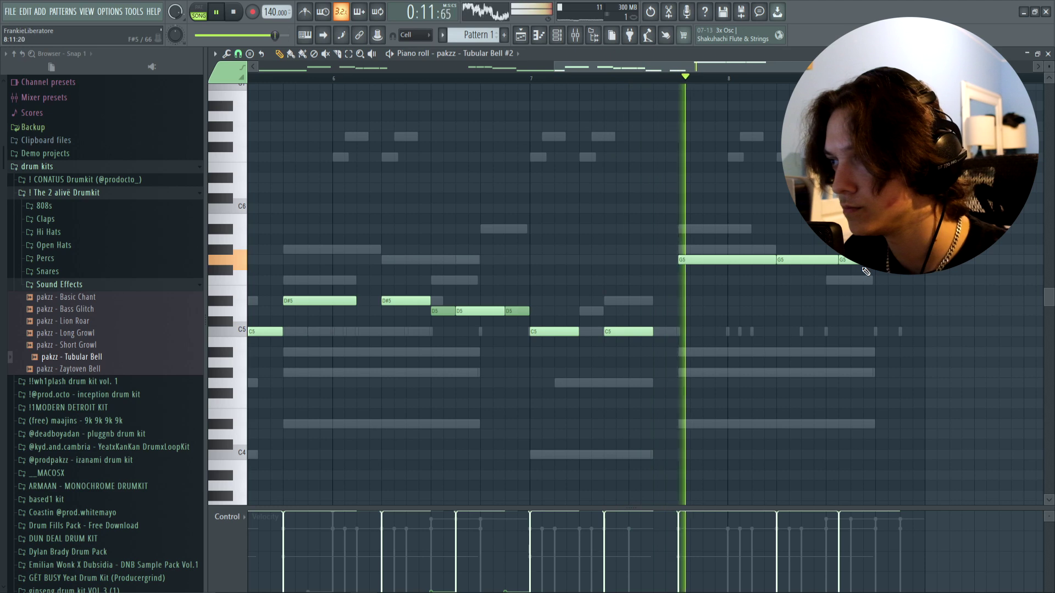